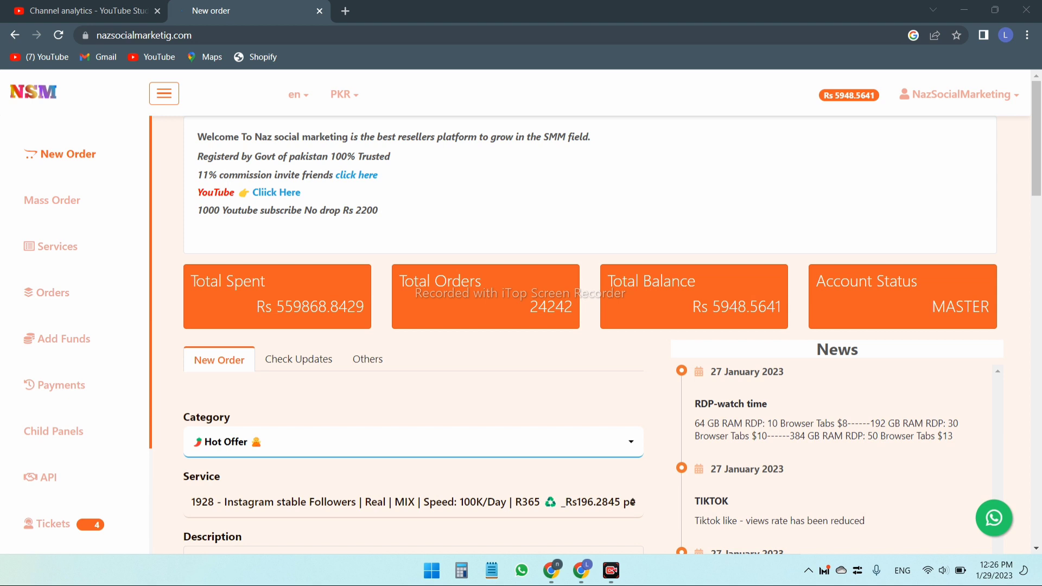
Step: Switch the panel's display currency from PKR to USD
mouse_move(176, 245)
left_mouse_down()
mouse_move(266, 280)
mouse_move(187, 303)
mouse_move(254, 268)
left_mouse_up()
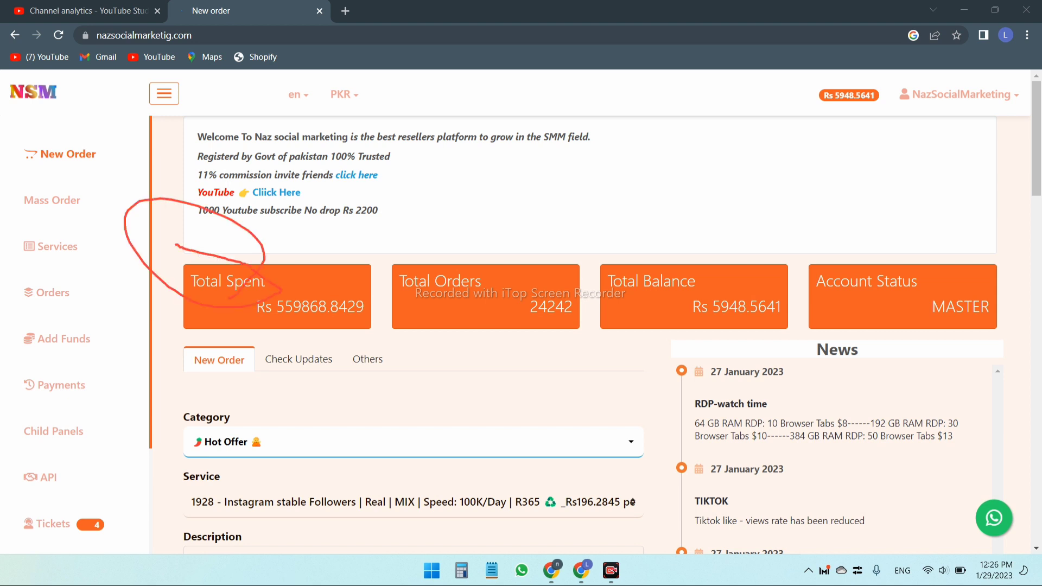
key("Escape")
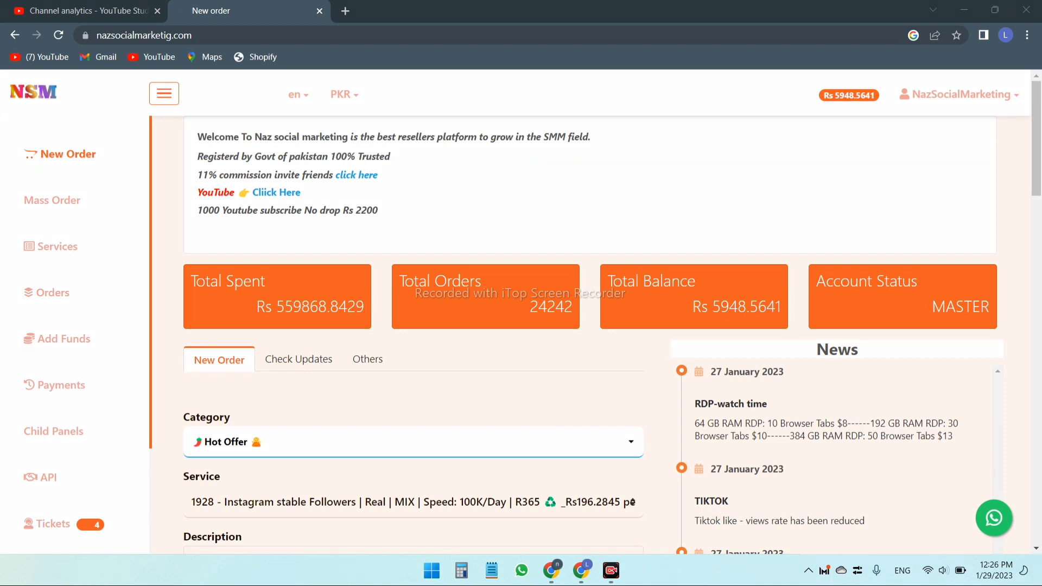
mouse_move(164, 254)
left_mouse_down()
mouse_move(291, 286)
mouse_move(377, 343)
left_mouse_up()
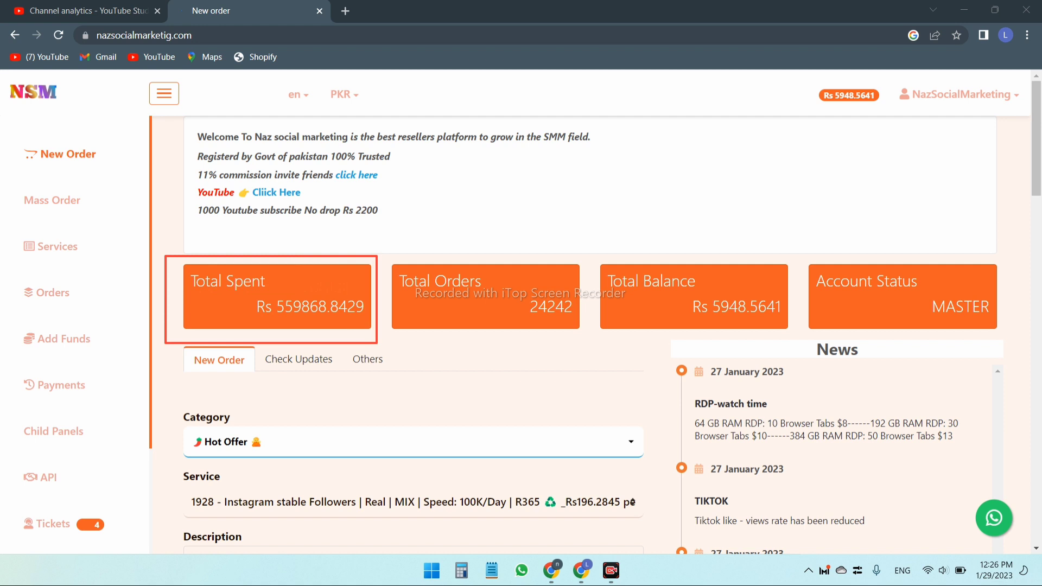
mouse_move(260, 295)
left_mouse_down()
mouse_move(311, 299)
mouse_move(363, 322)
left_mouse_up()
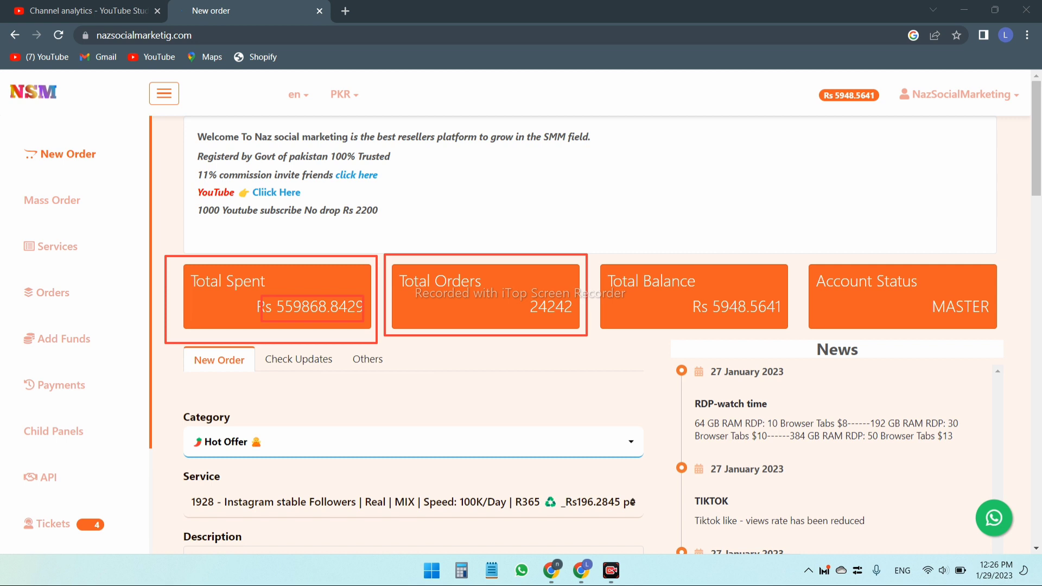
left_click(344, 94)
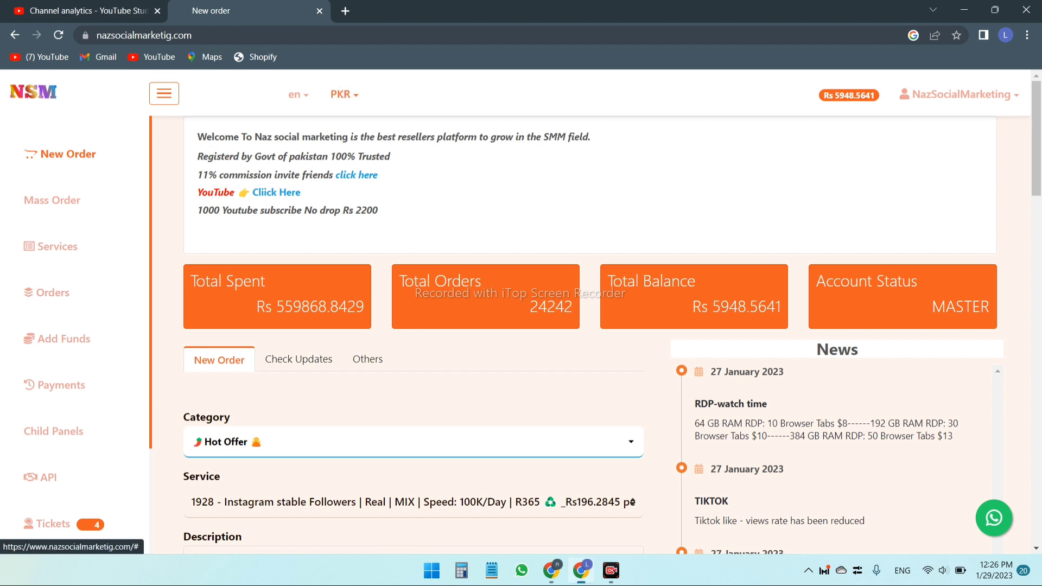
left_click(347, 133)
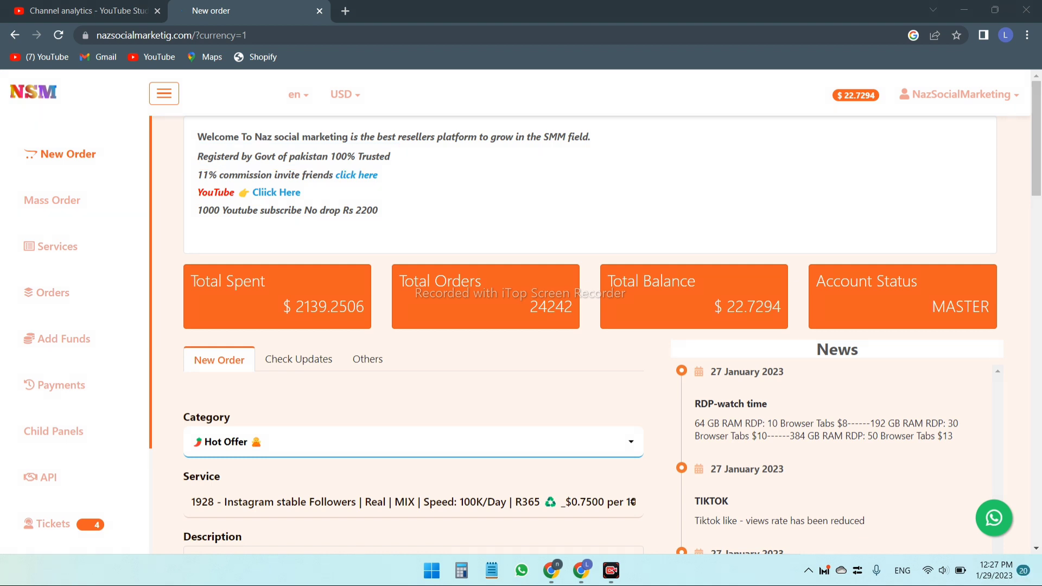
Step: Highlight the welcome notice and 11% commission invite line, then follow the affiliate link
left_click_drag(197, 155, 358, 187)
left_click(391, 201)
left_click_drag(198, 175, 379, 175)
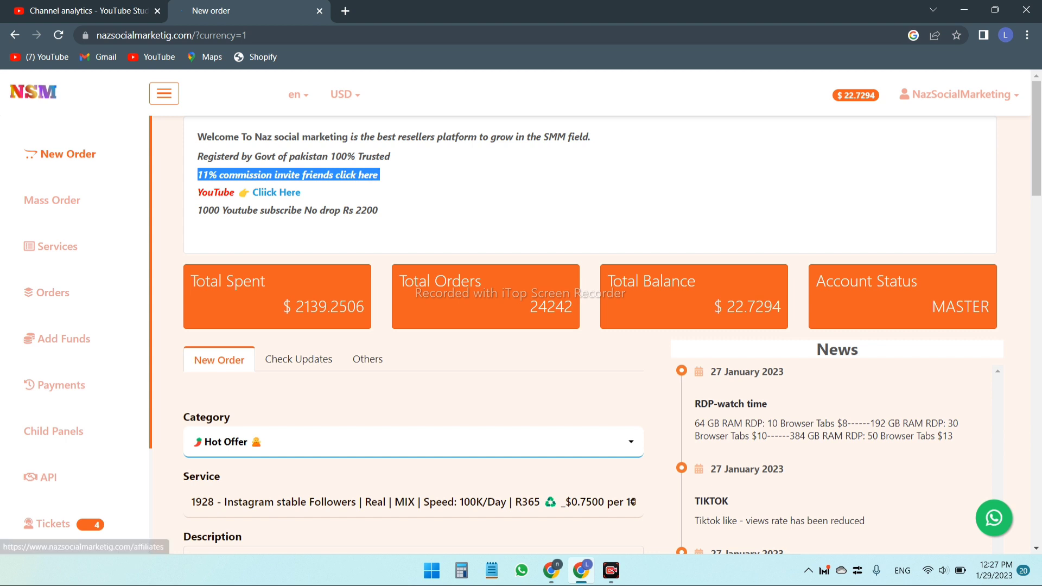
left_click(396, 184)
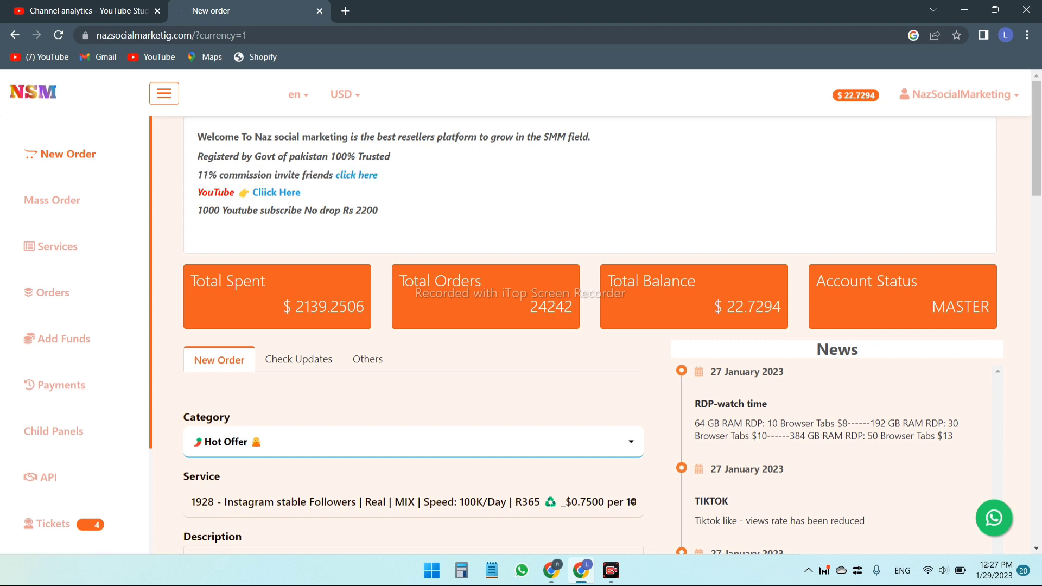
left_click(356, 175)
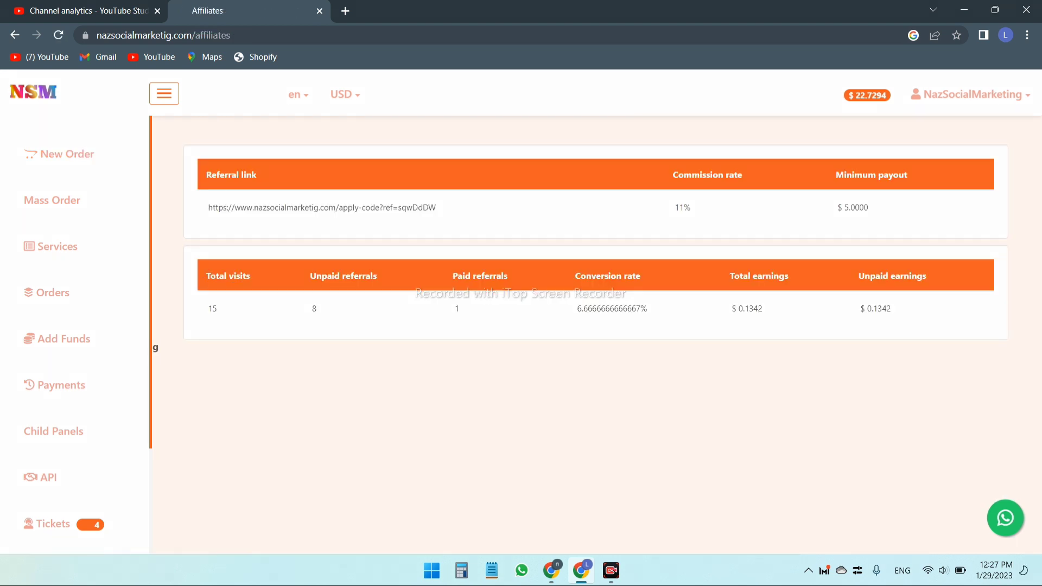
Step: Review the Affiliates page's referral link, 11% rate and earnings, then go to Tickets
mouse_move(203, 197)
left_mouse_down()
mouse_move(318, 194)
mouse_move(460, 219)
left_mouse_up()
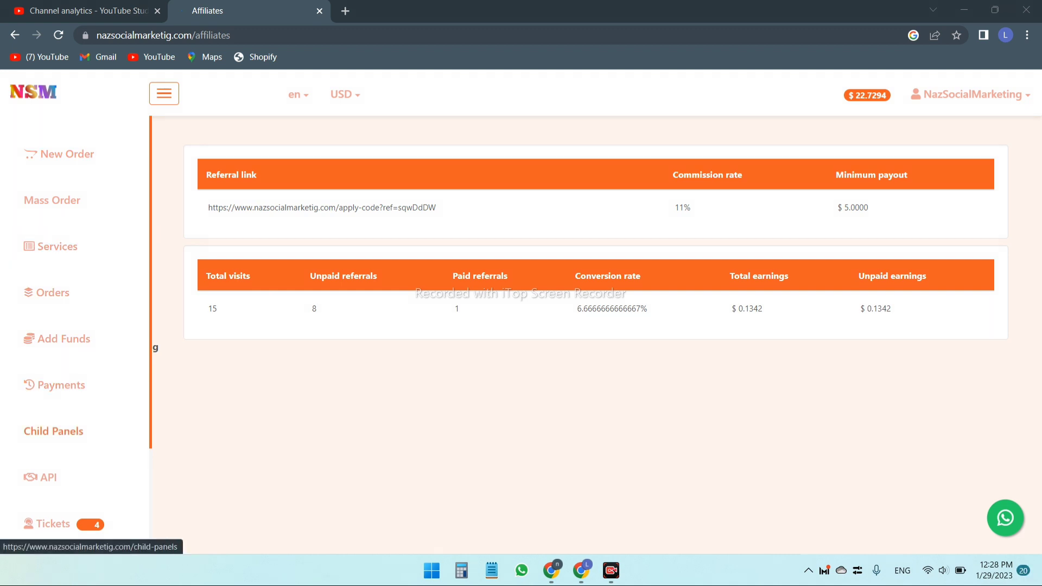
scroll(75, 325, "down", 1)
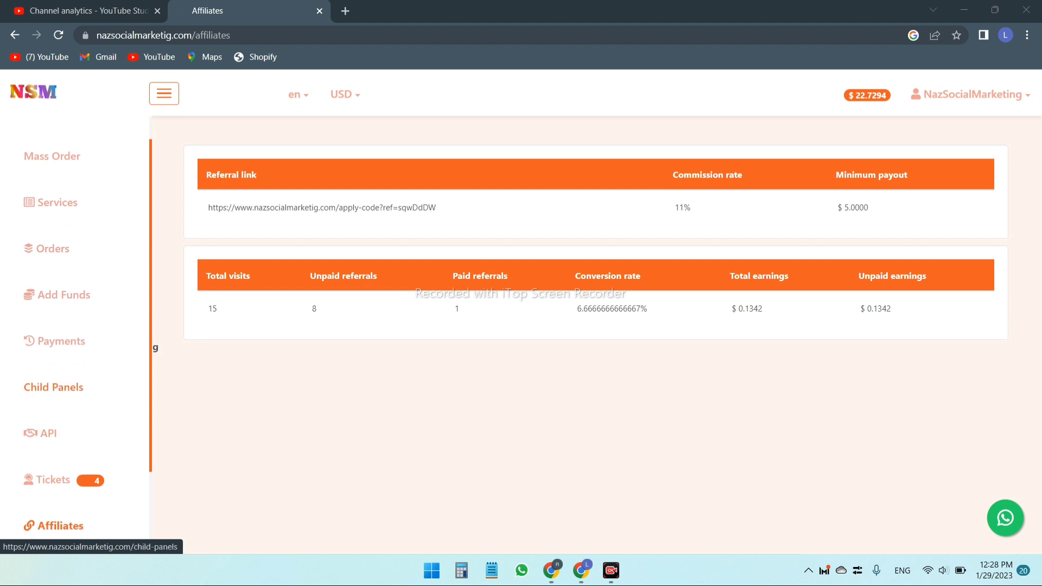
scroll(54, 456, "down", 1)
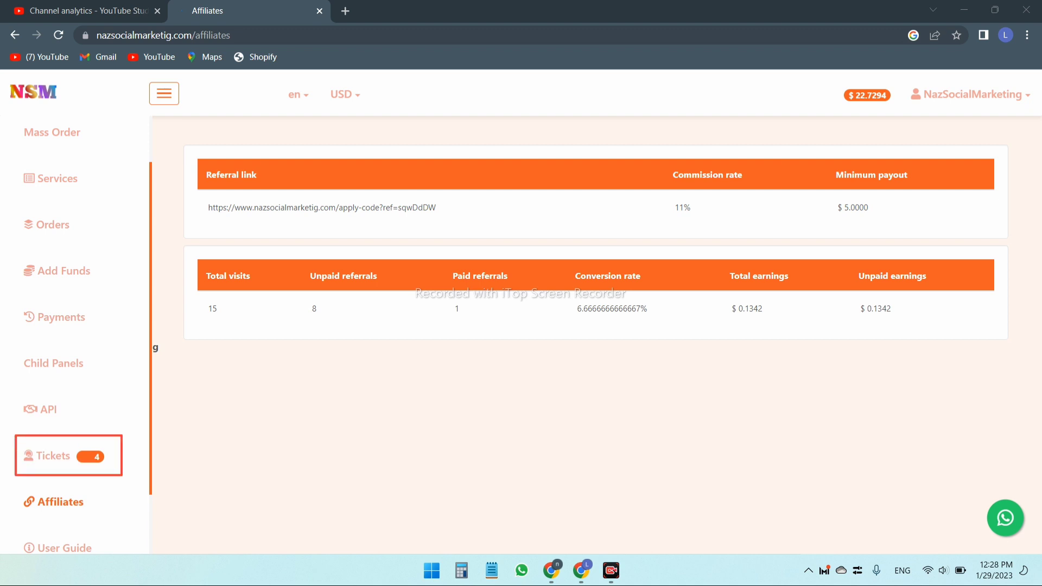
left_click(53, 456)
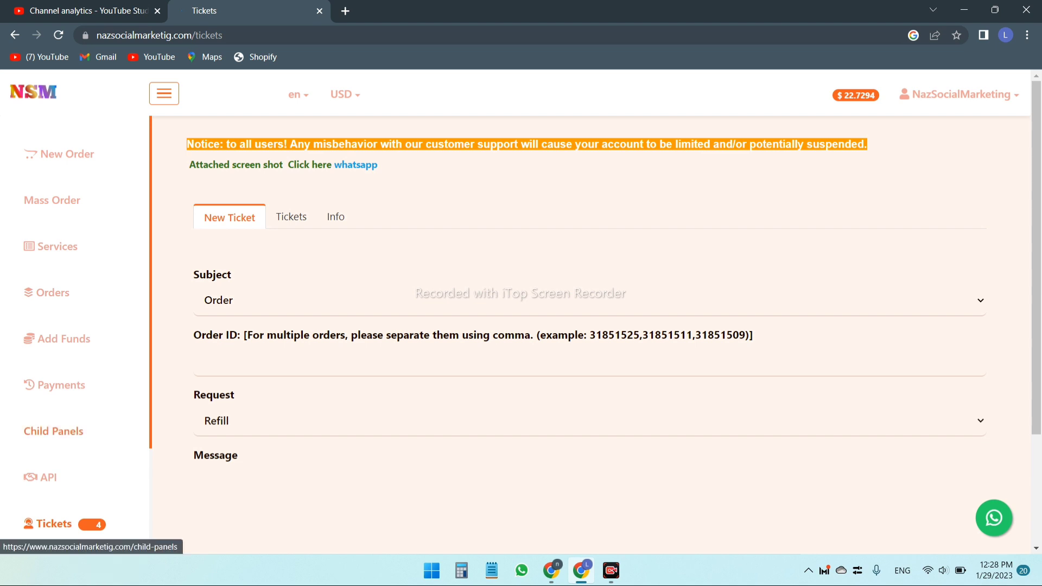
Step: Try submitting an Other-subject ticket with message 'affilliate', then reload the Tickets page
left_click(287, 300)
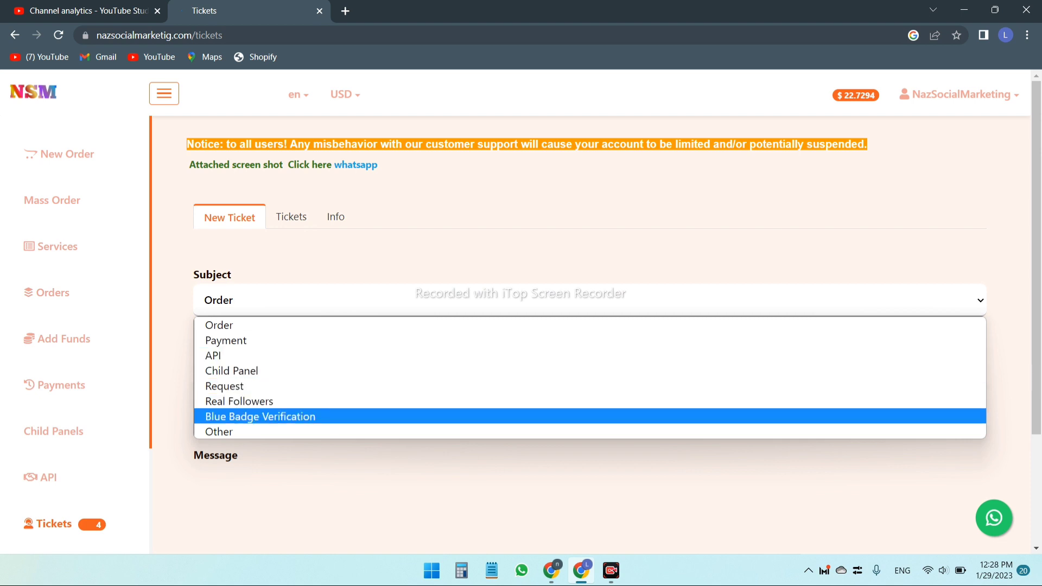
left_click(244, 432)
left_click(260, 386)
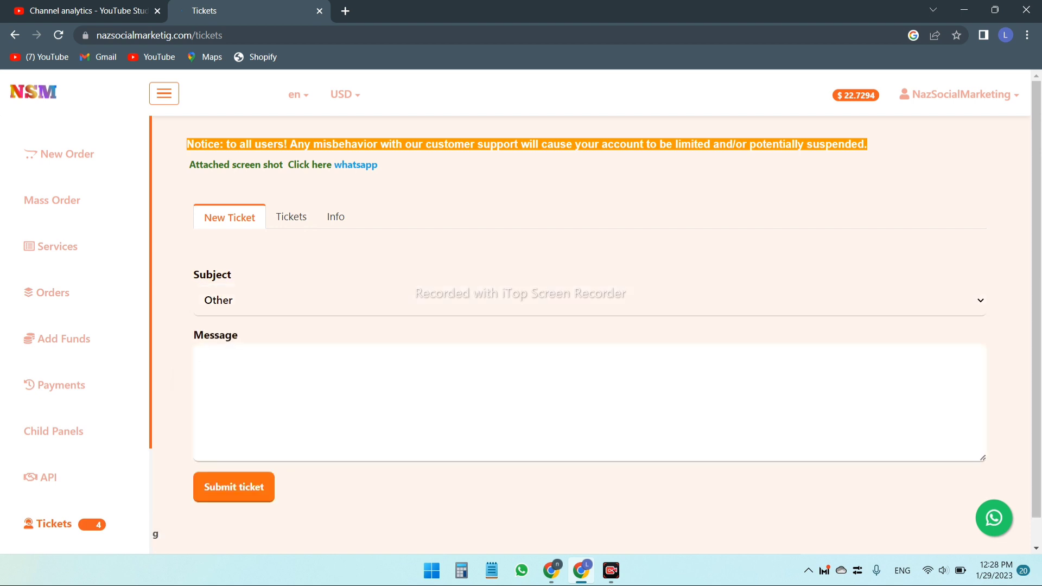
type("qa")
key("BackSpace")
key("BackSpace")
type("affilliate")
key("Tab")
key("Return")
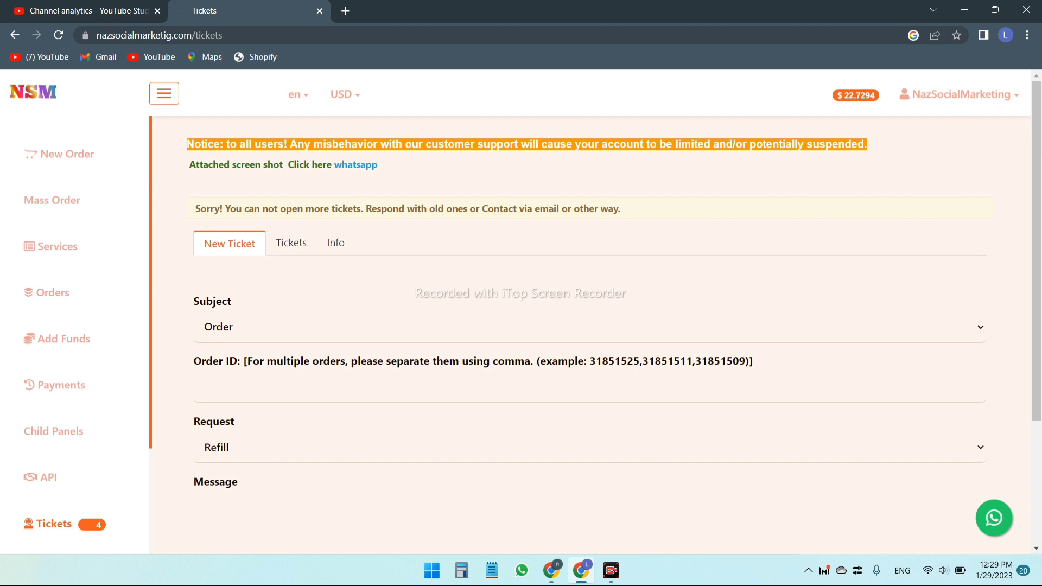
left_click(54, 524)
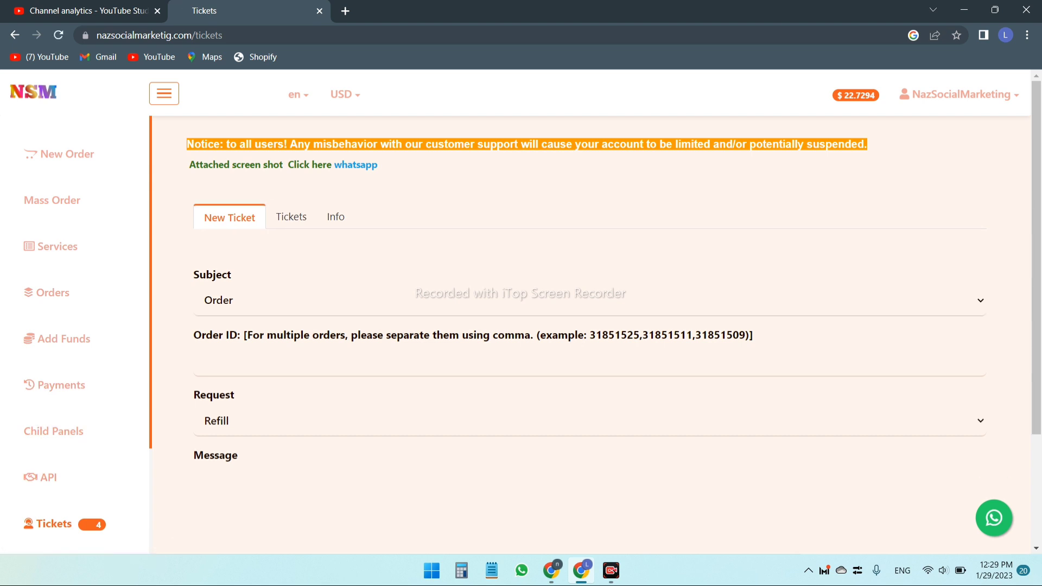
Step: Open the most recent Order ticket from the existing tickets list
left_click(290, 217)
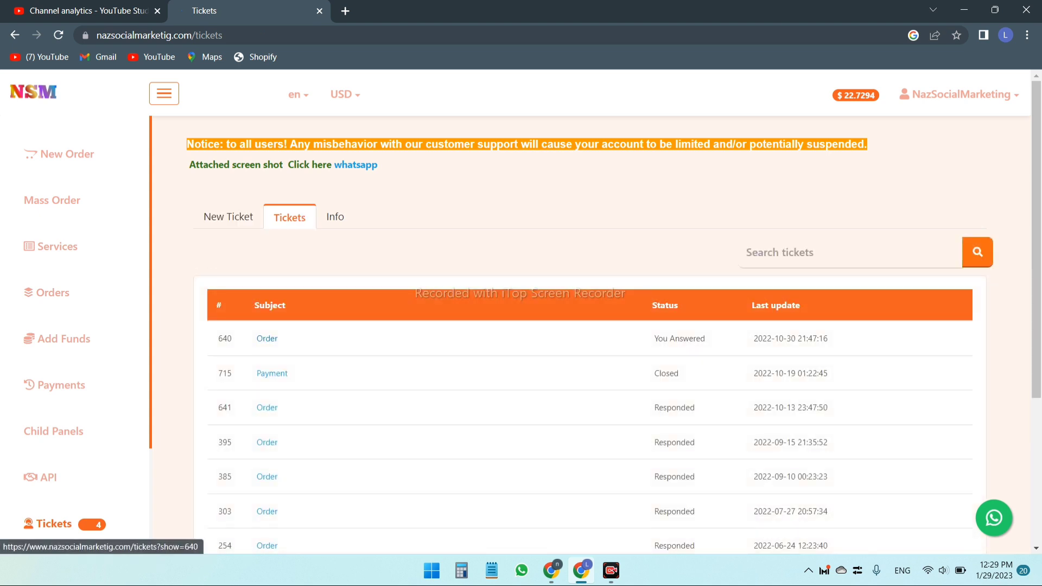
left_click(267, 337)
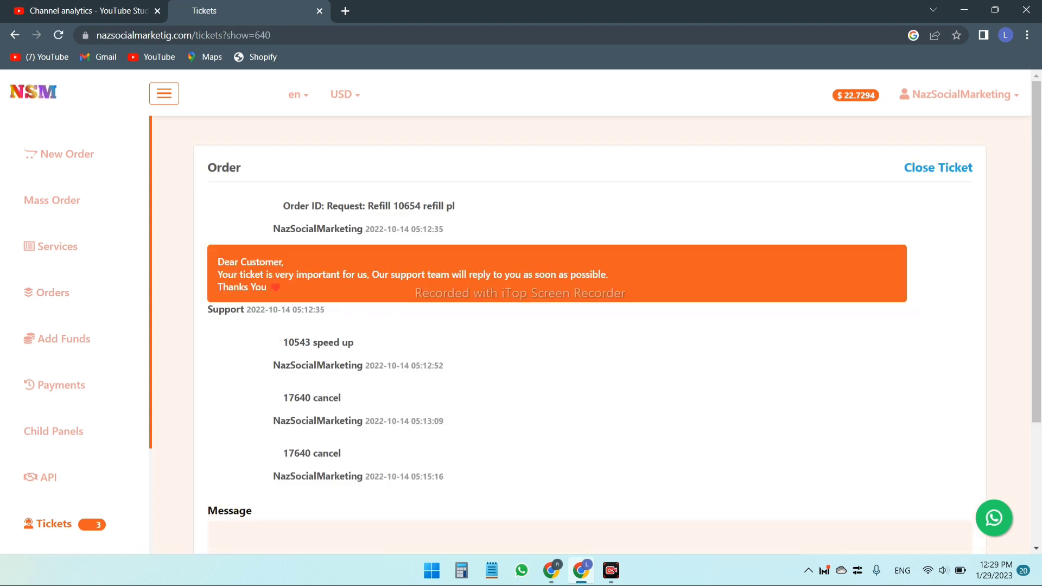
scroll(589, 336, "down", 1)
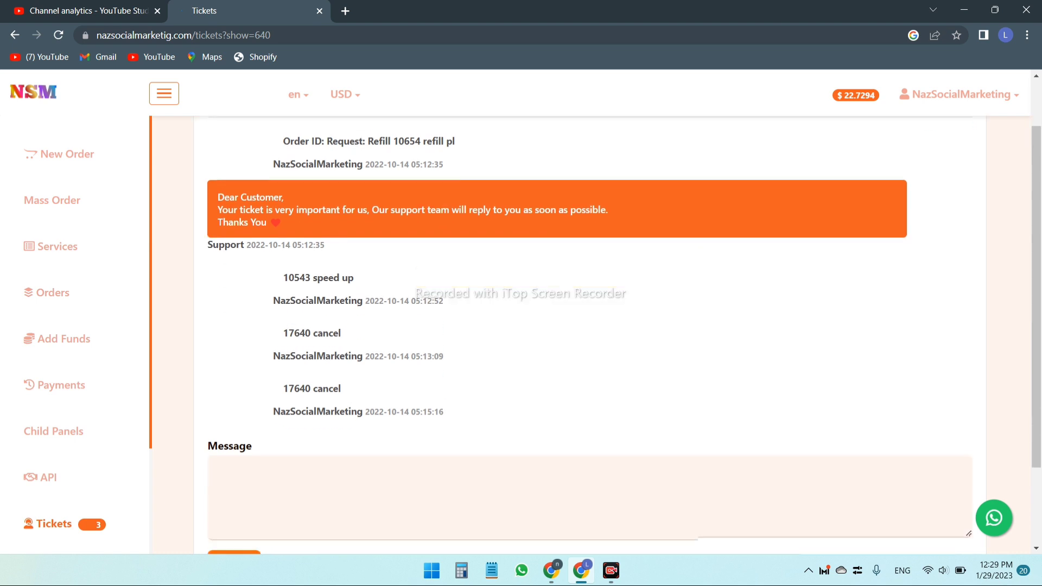
Step: Post the reply 'affiallte' to that Order ticket
left_click(216, 461)
type("aff")
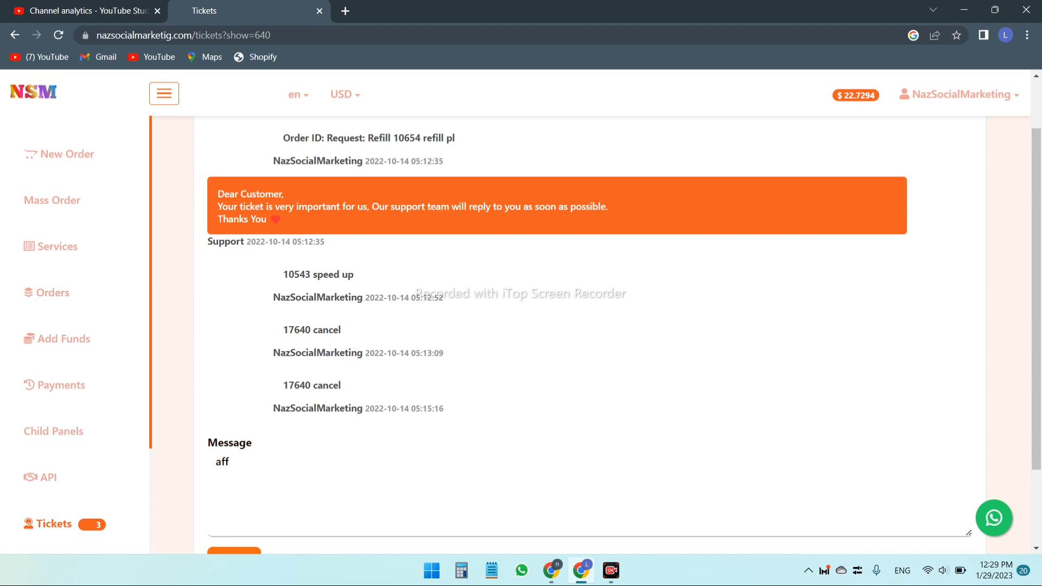
key("BackSpace")
type("fiallte")
left_click(233, 550)
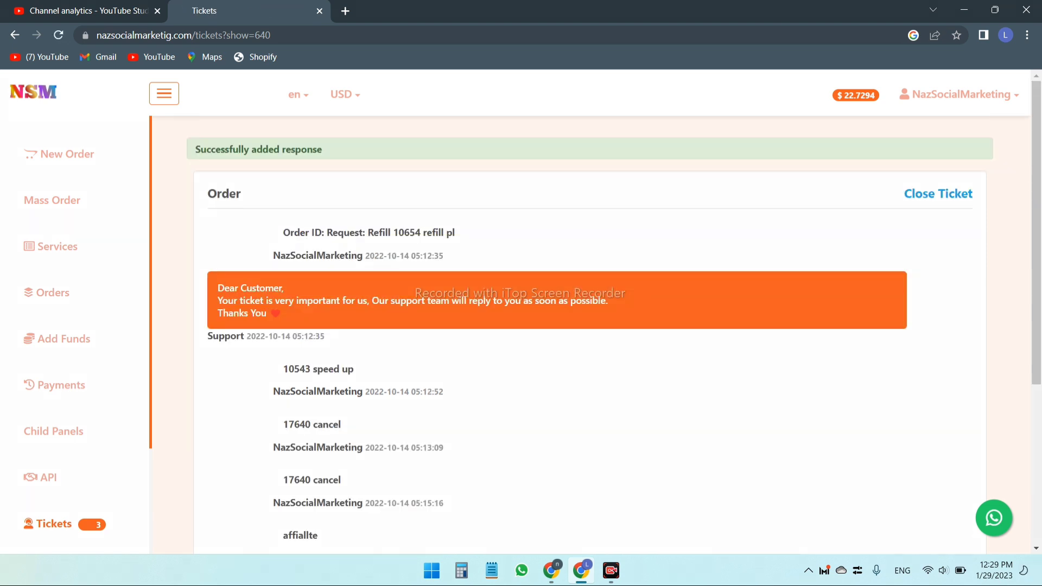
left_click_drag(155, 120, 390, 167)
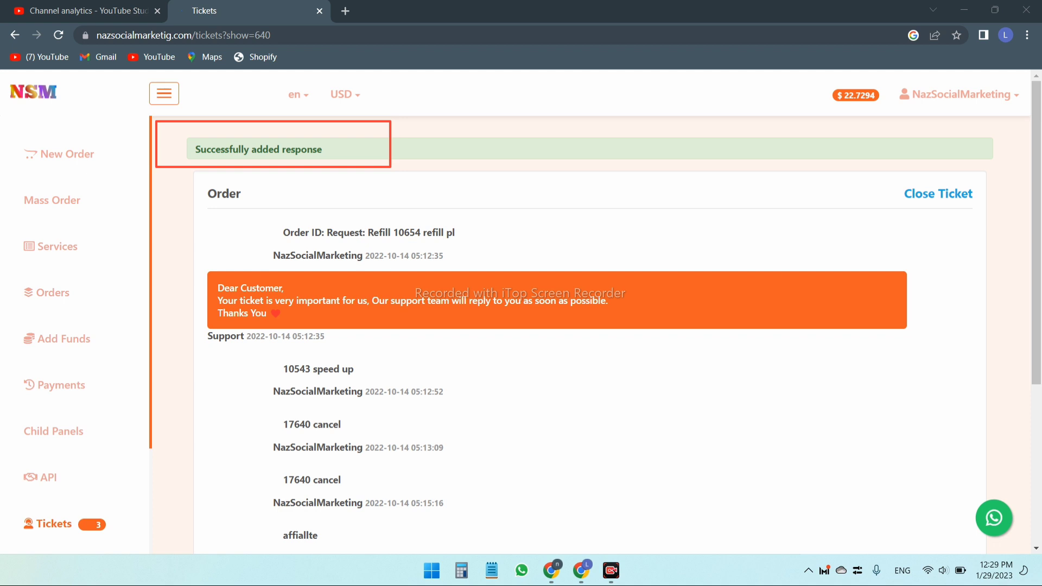
left_click(66, 154)
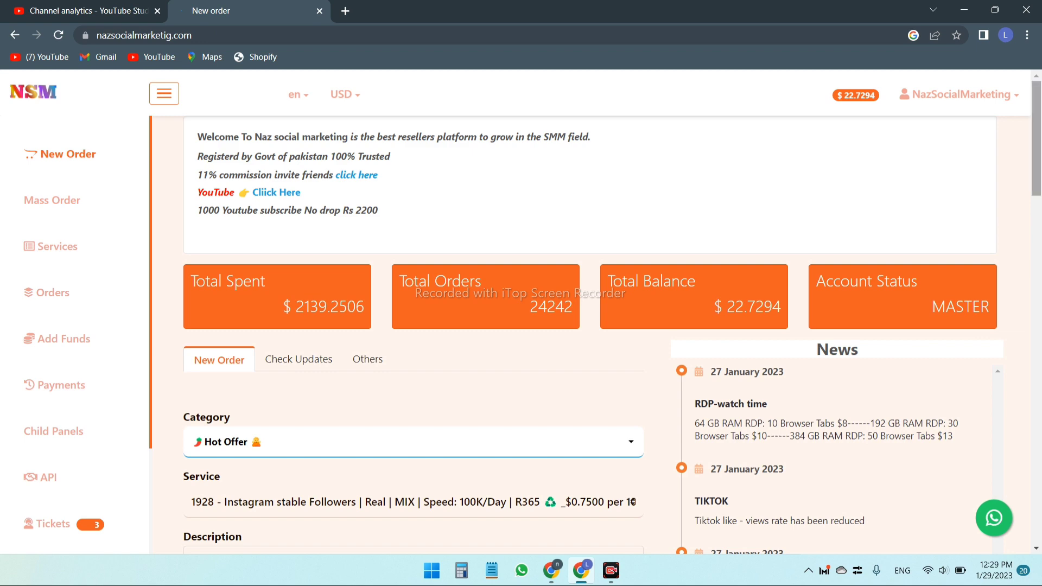
Step: Choose Tiktok Views from the Category list, bringing up service 3194
scroll(612, 336, "down", 5)
scroll(612, 335, "up", 2)
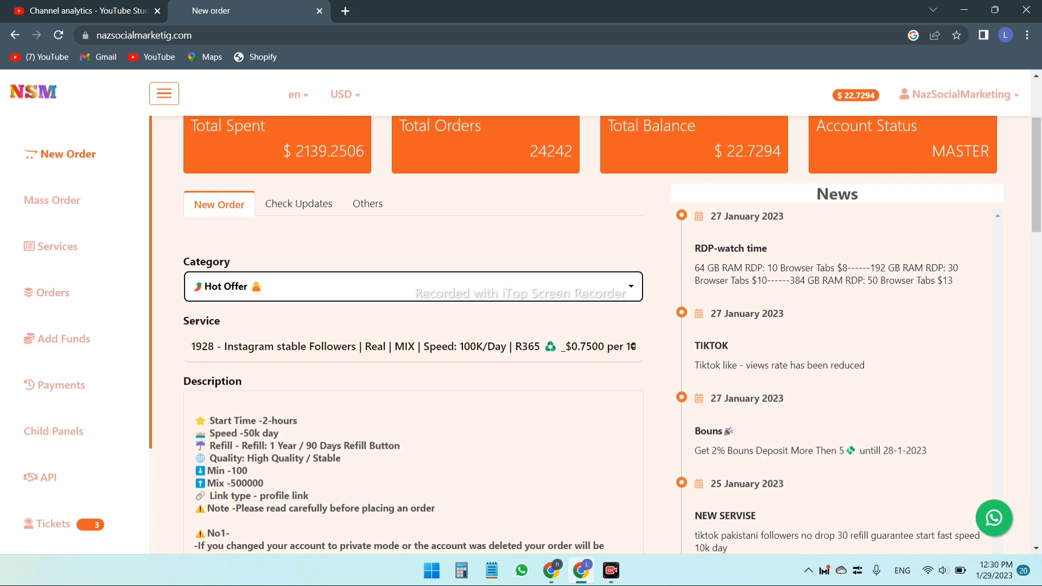
left_click(413, 287)
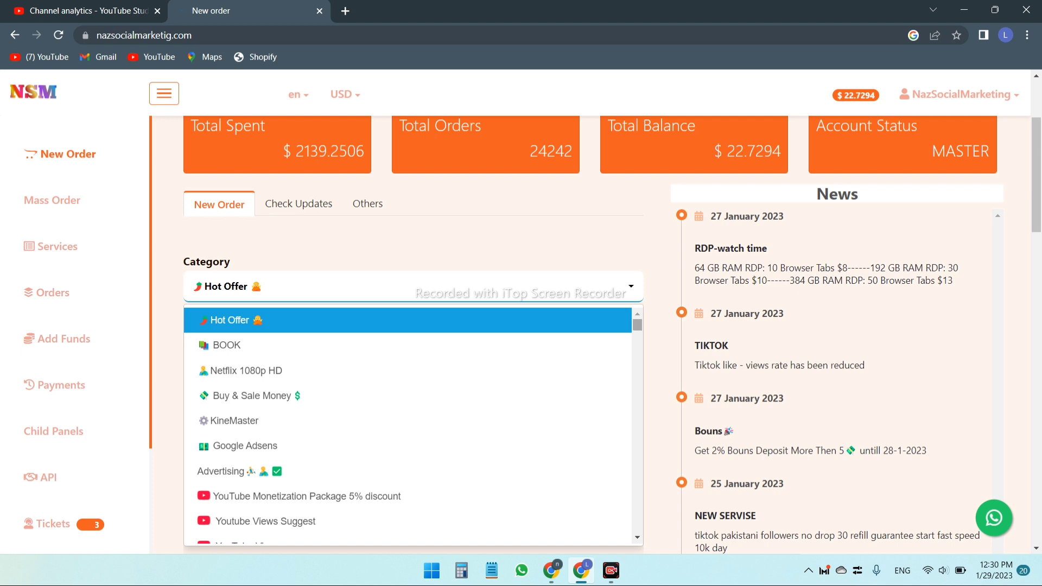
scroll(412, 426, "down", 2)
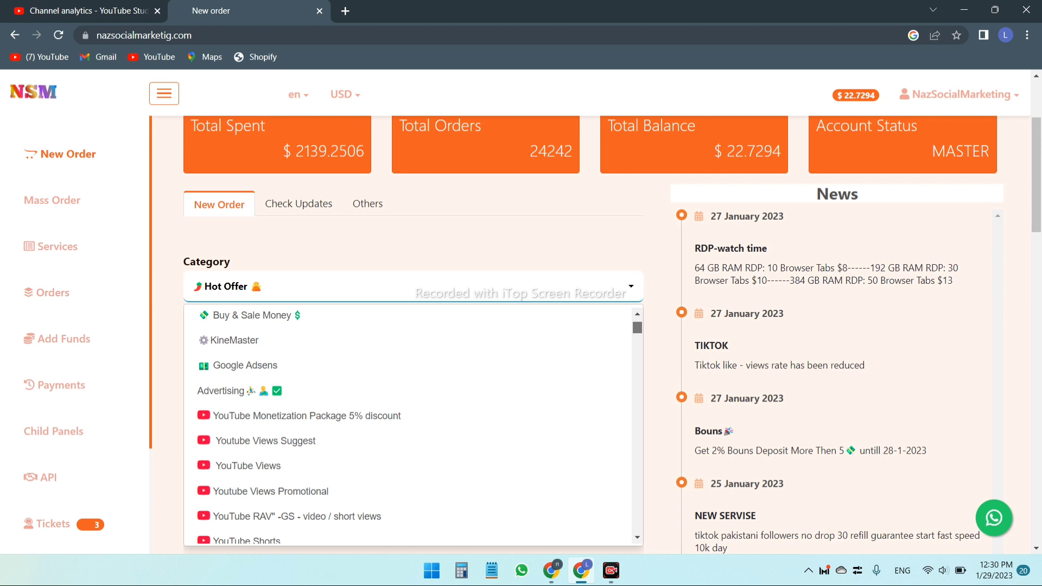
scroll(413, 426, "down", 10)
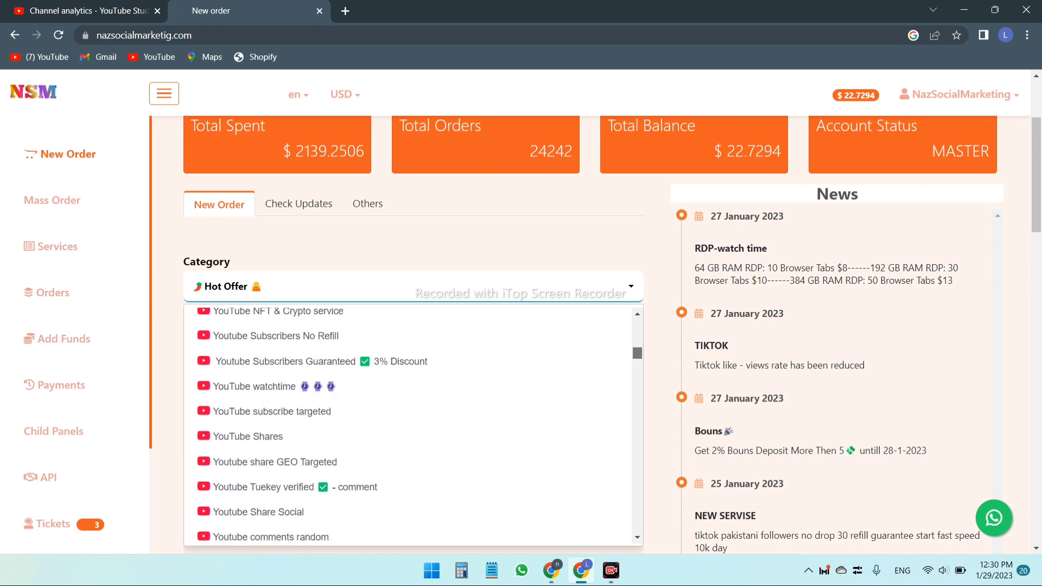
scroll(412, 426, "down", 12)
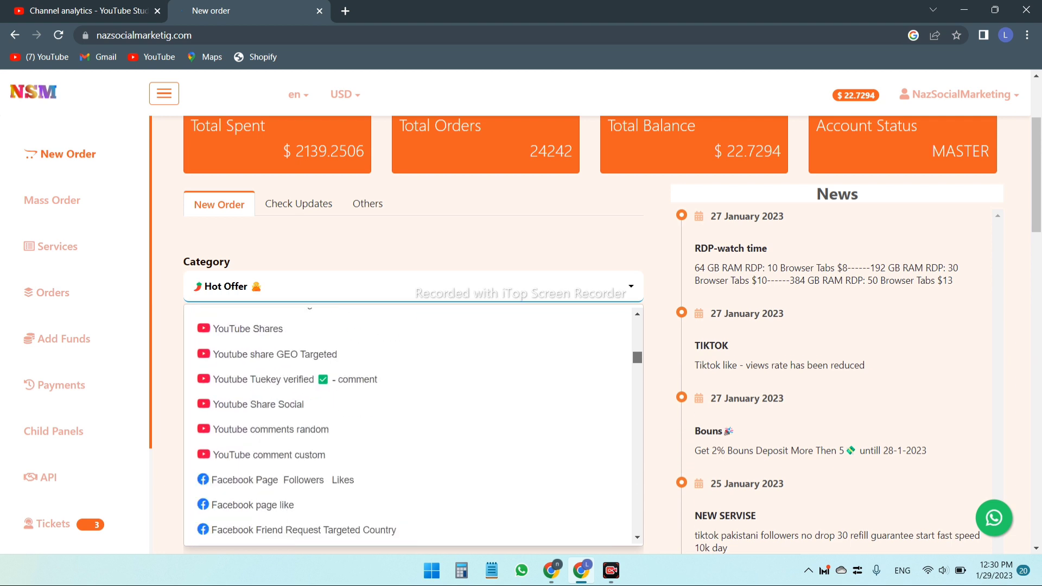
scroll(412, 426, "down", 12)
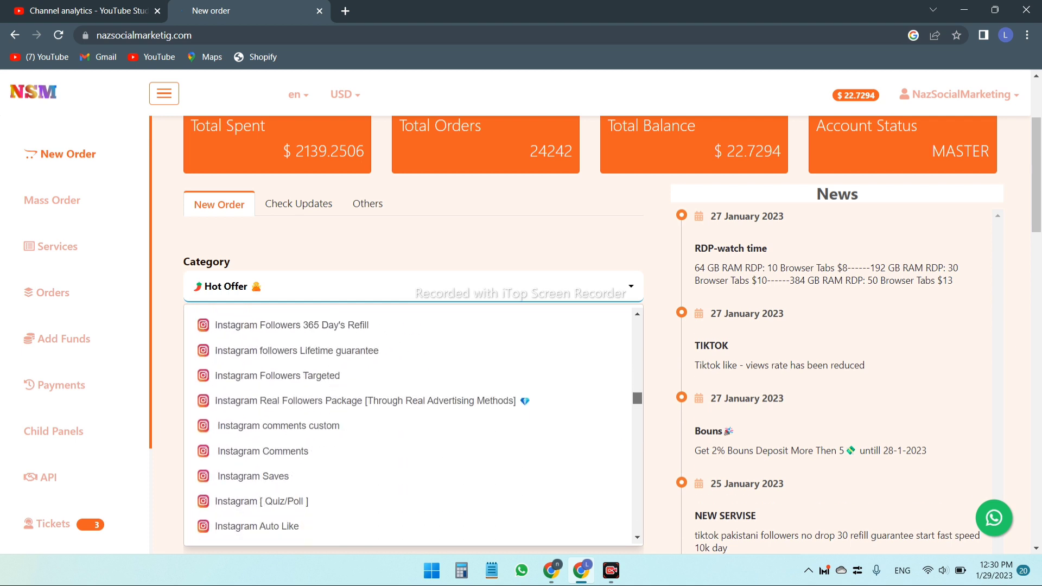
scroll(412, 426, "down", 2)
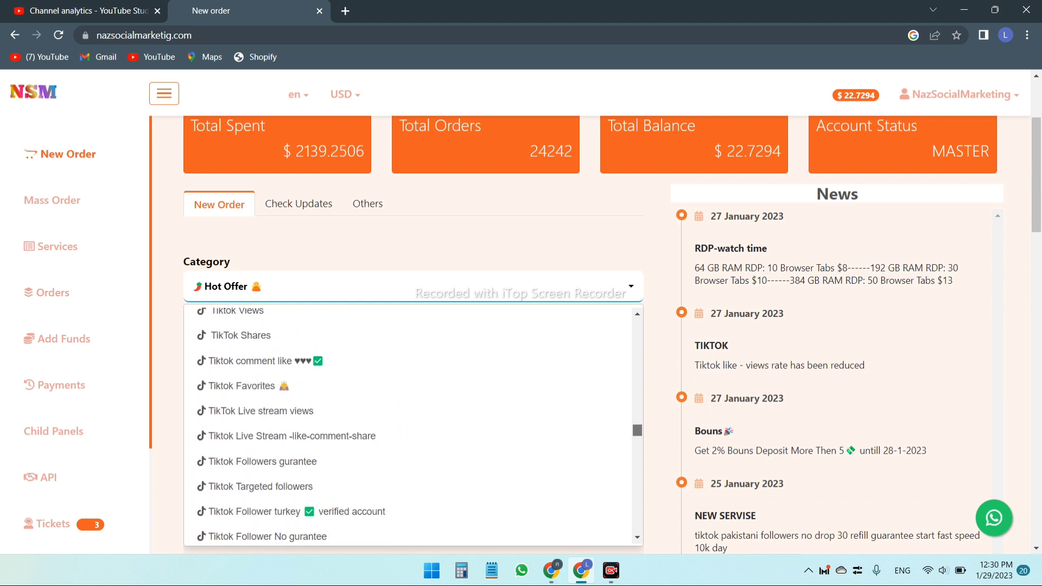
scroll(413, 425, "up", 3)
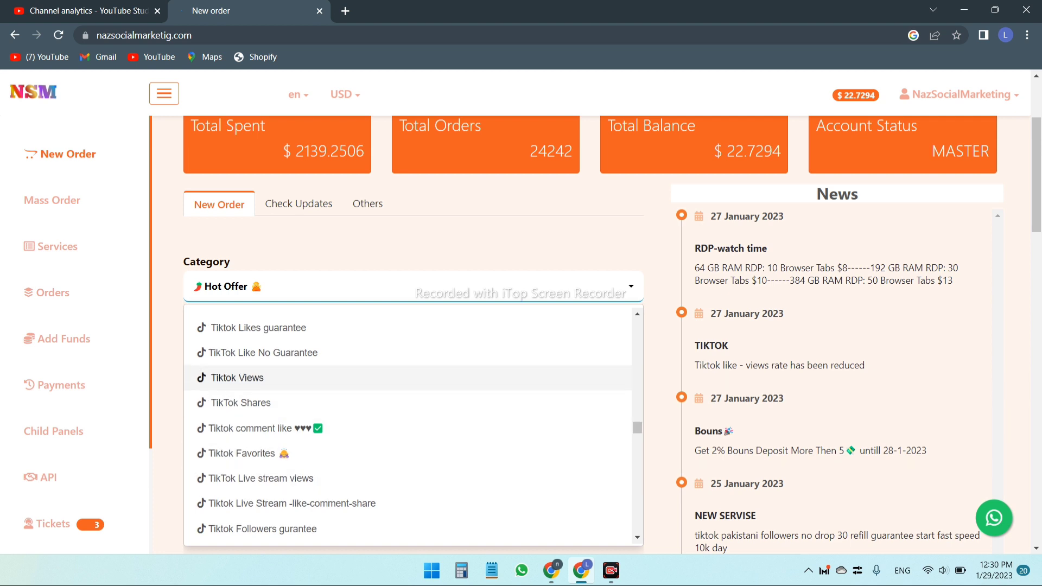
left_click(237, 378)
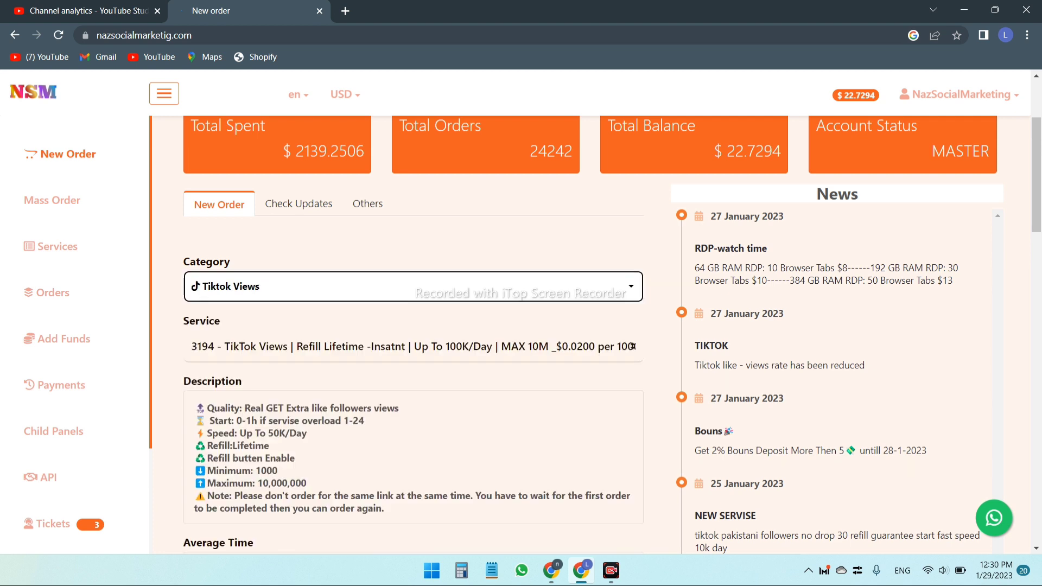
Step: Enter quantity 1000 for the TikTok Views order, making the charge 0.02
scroll(612, 336, "down", 3)
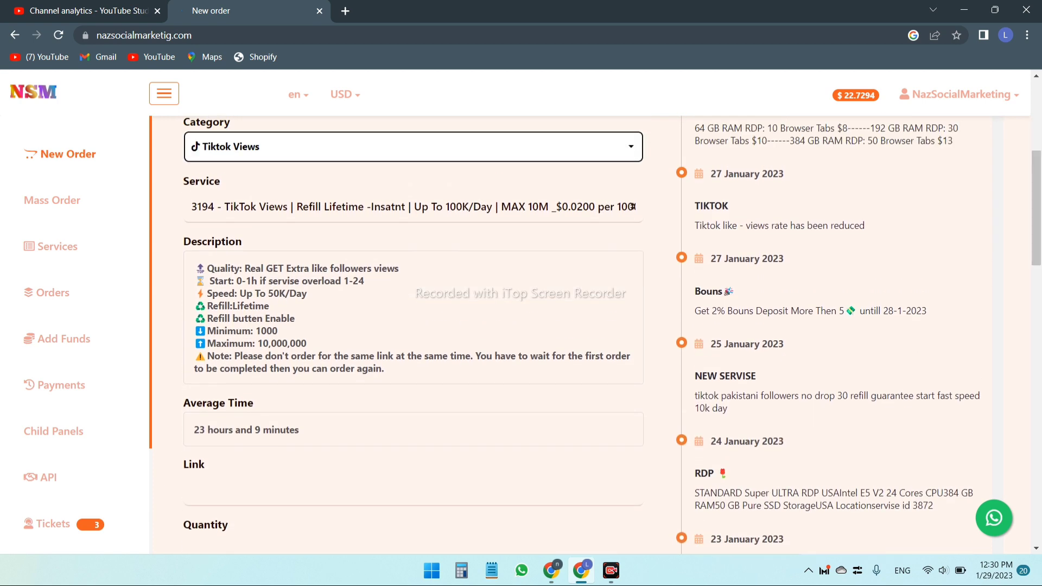
left_click(413, 490)
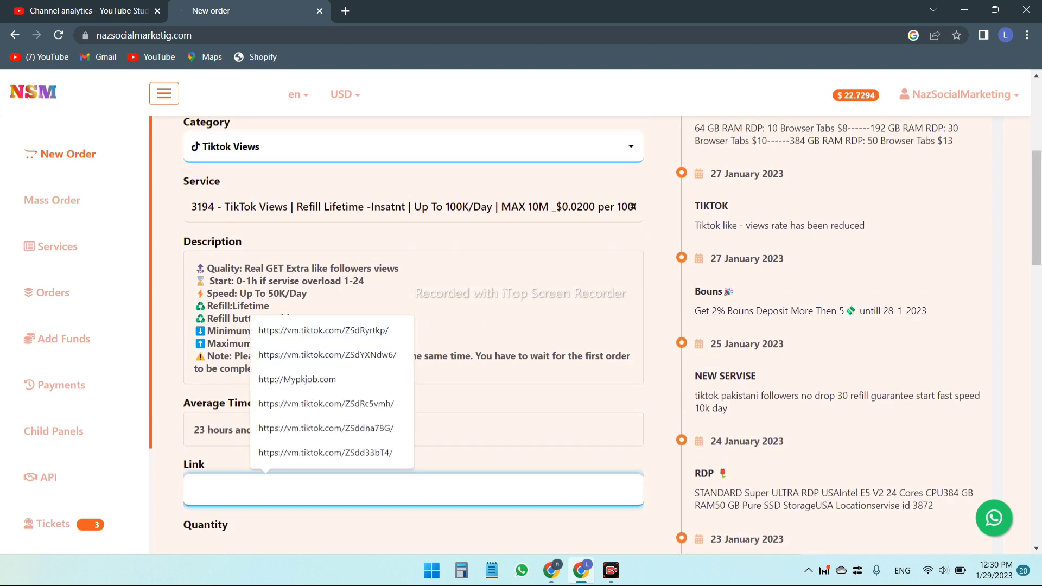
scroll(412, 336, "down", 3)
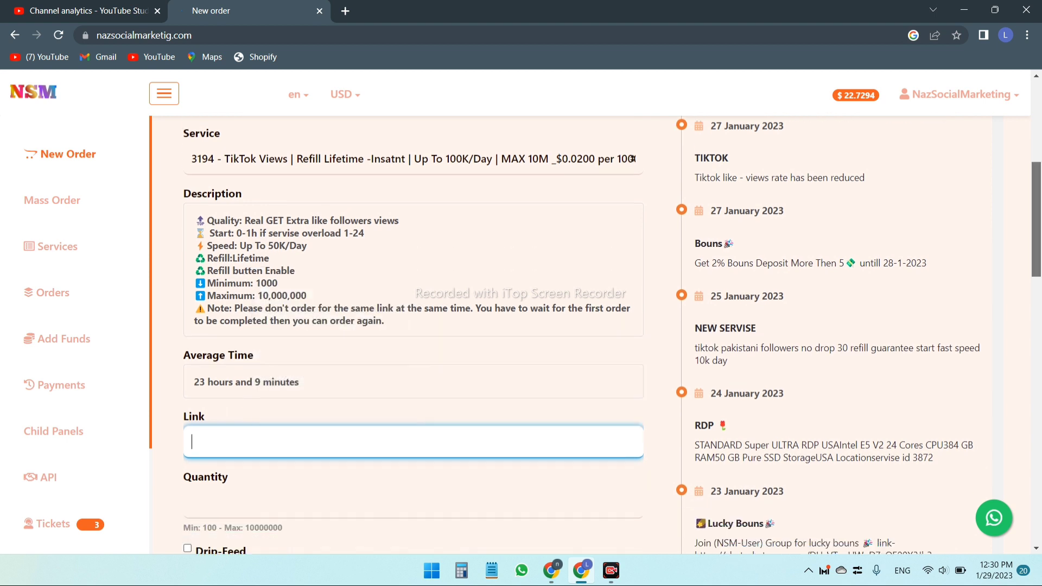
left_click(413, 424)
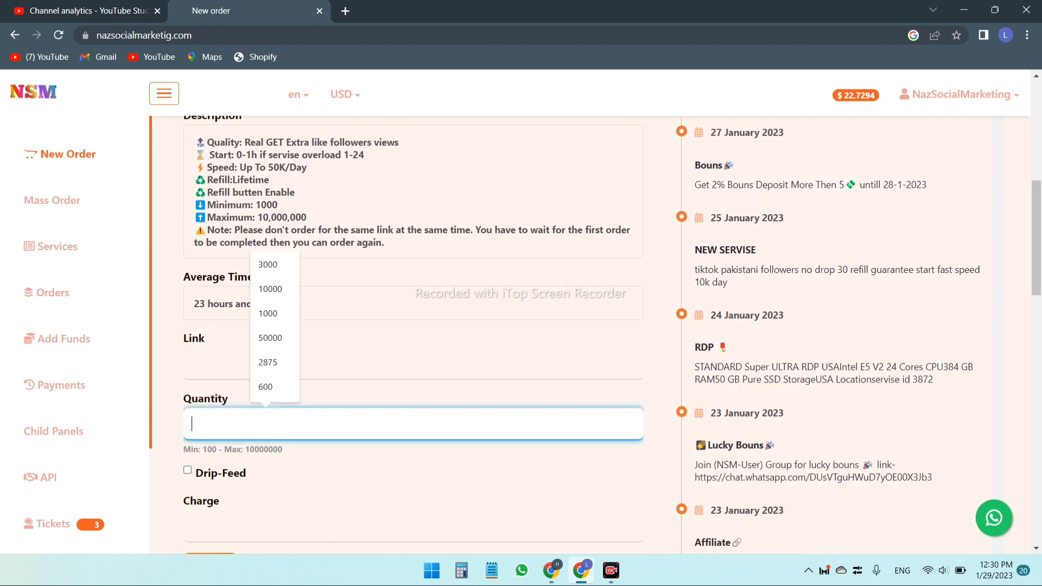
type("1000")
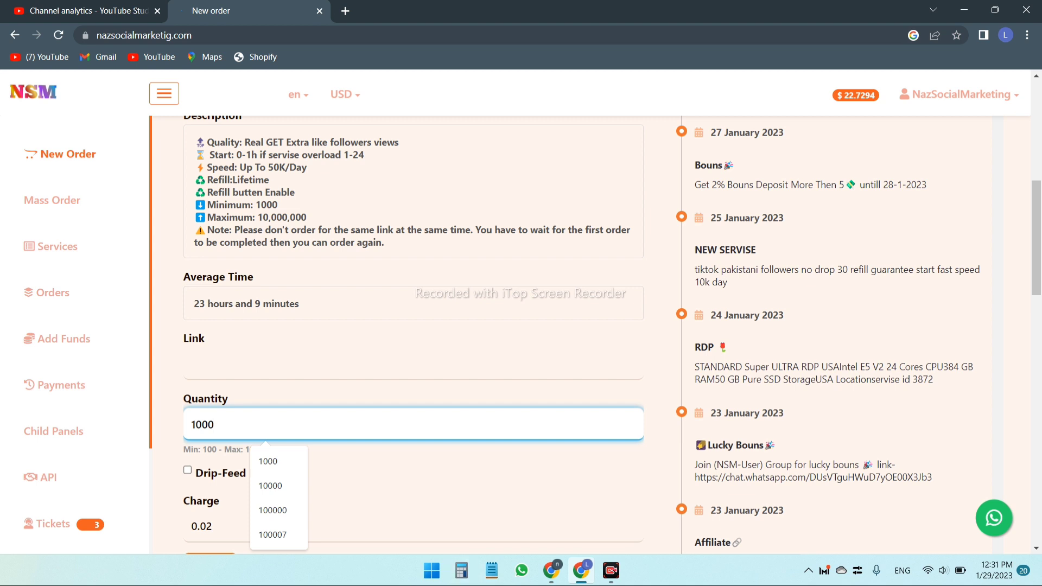
key("Tab")
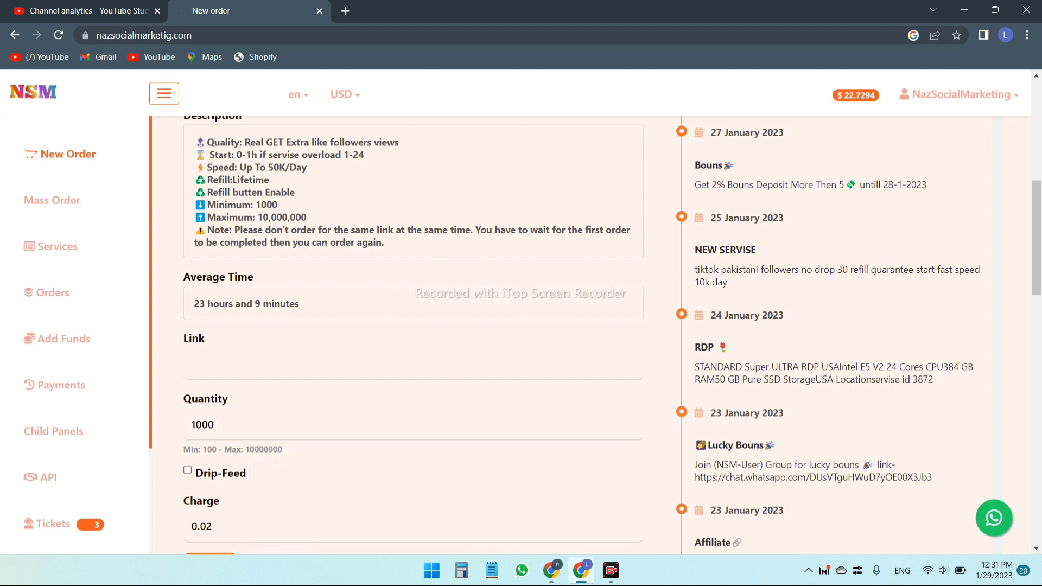
Step: Change the header currency from USD back to PKR
left_click(343, 94)
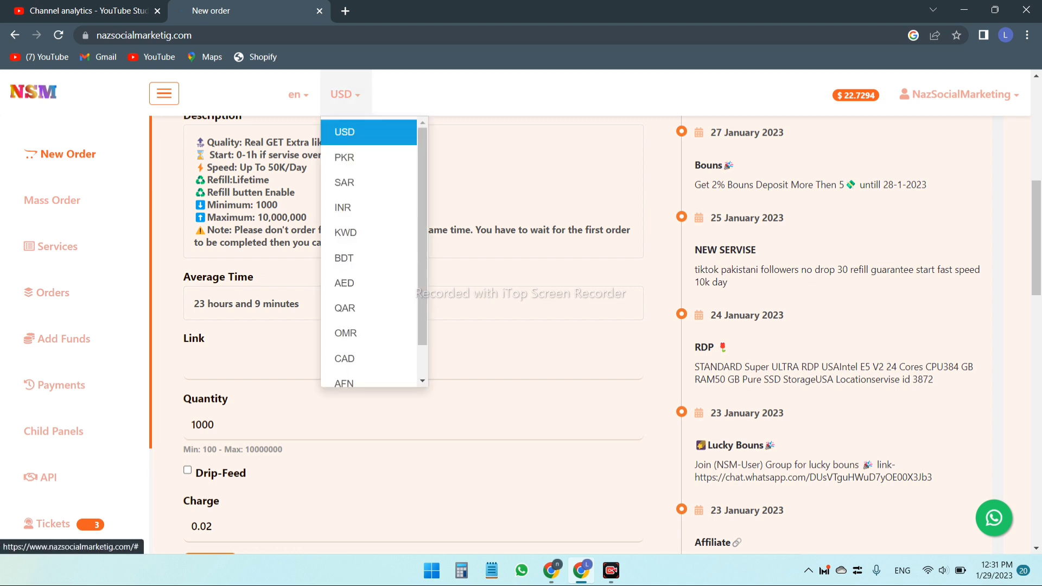
left_click(344, 157)
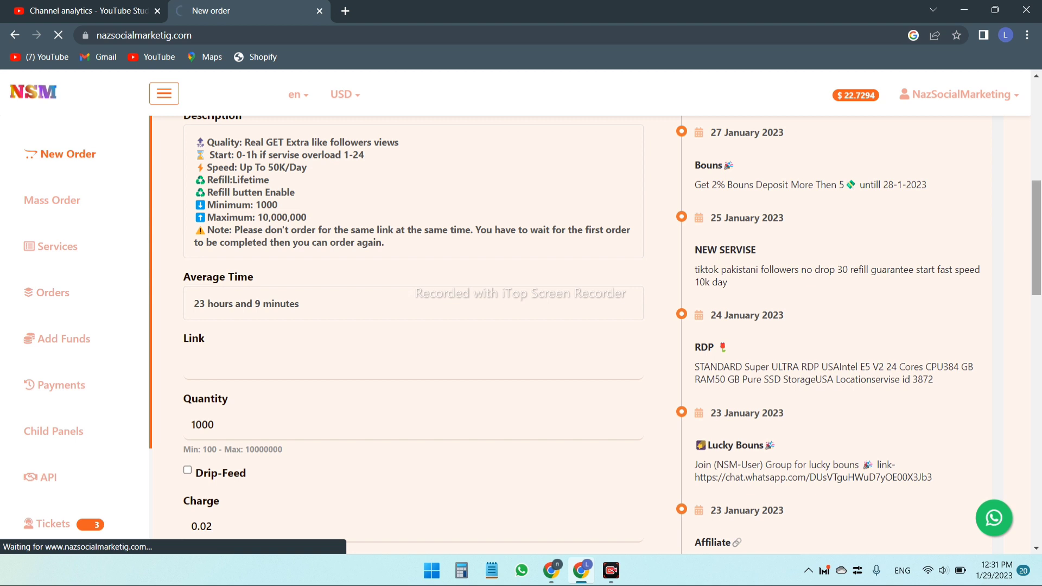
scroll(611, 335, "up", 8)
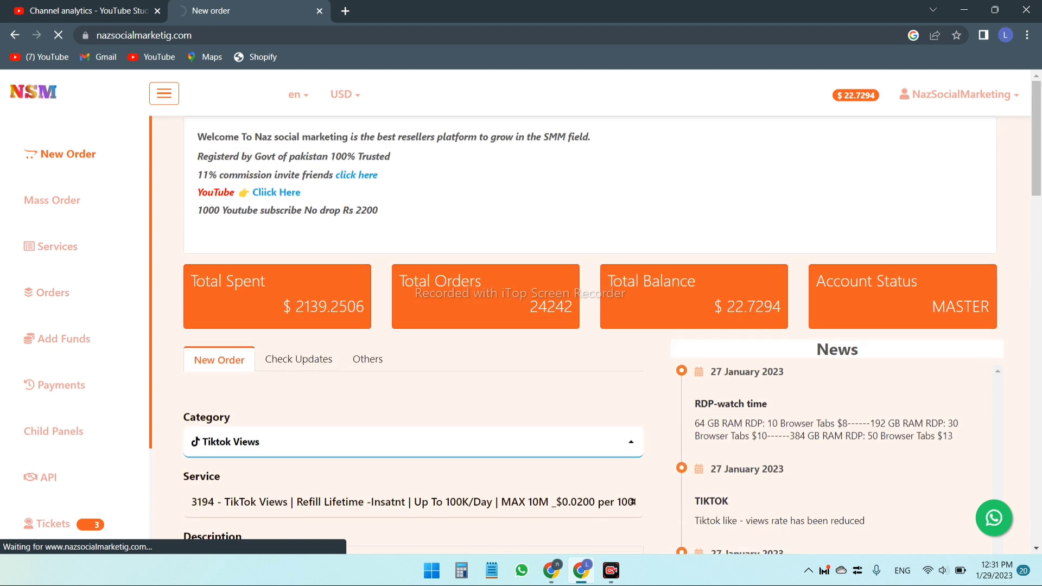
left_click(345, 94)
left_click(345, 158)
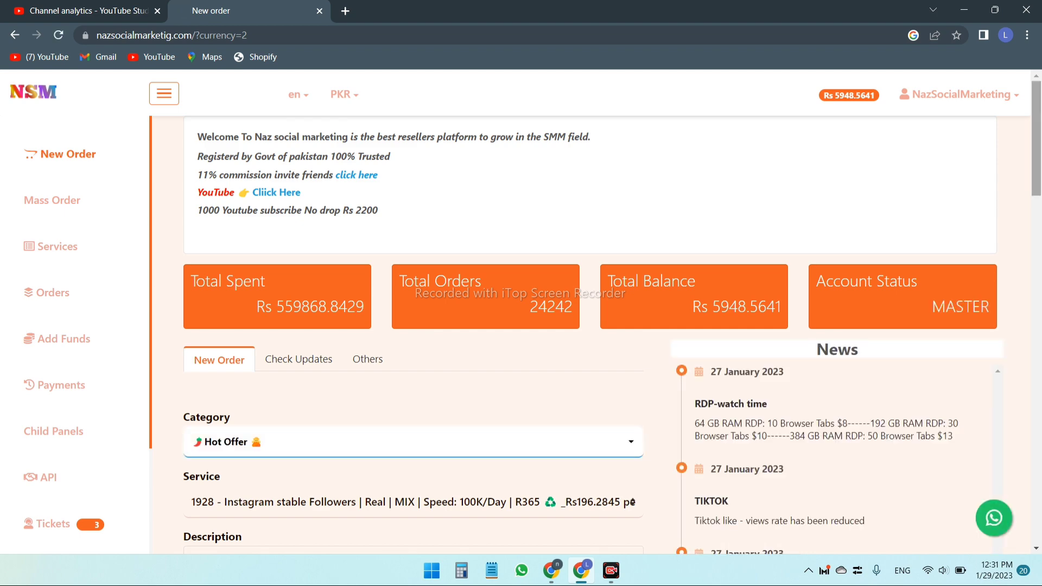
scroll(607, 318, "down", 3)
Step: Select the Youtube Subscribers Guaranteed 3% Discount category, showing service 3745 at Rs2355.4134 per 1000
left_click_drag(1036, 184, 1036, 194)
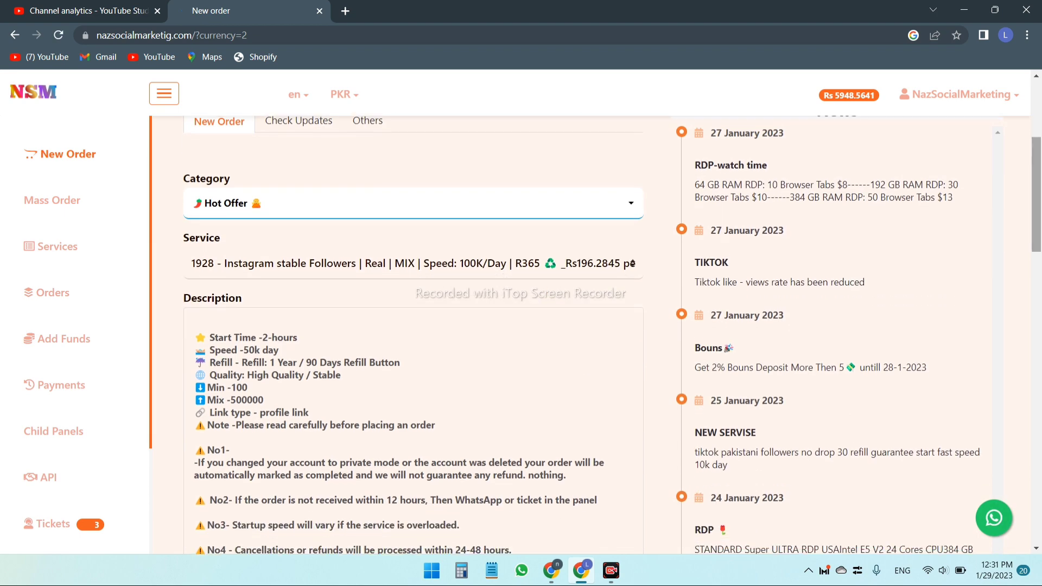
left_click(413, 204)
left_click(413, 204)
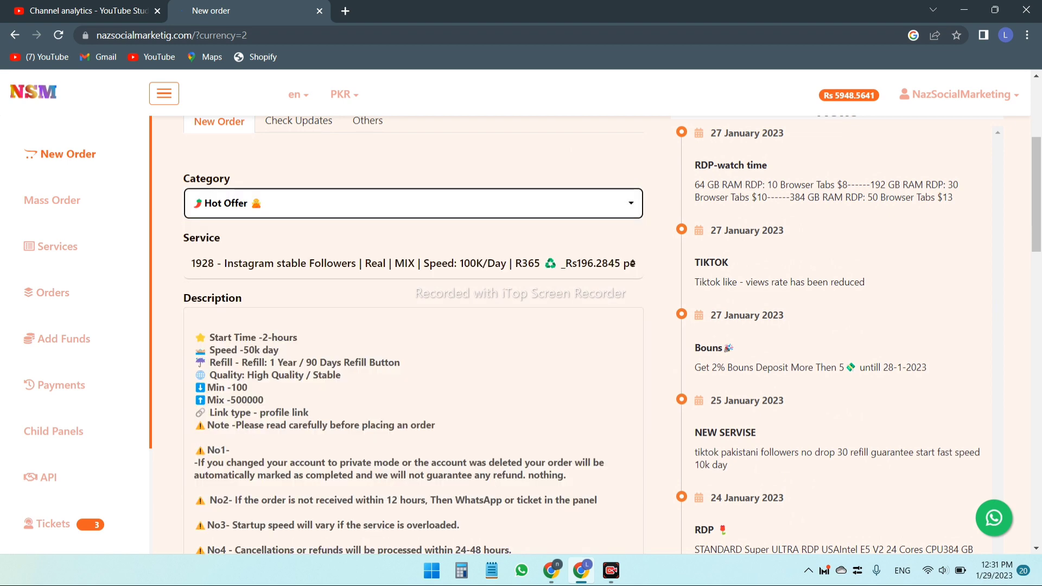
left_click(413, 203)
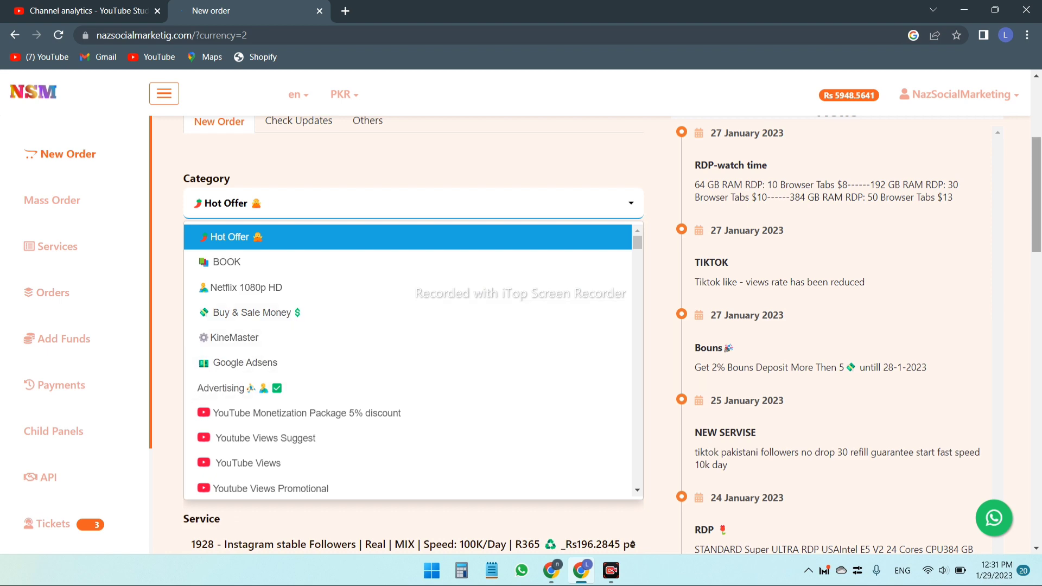
scroll(520, 326, "down", 5)
scroll(412, 272, "up", 3)
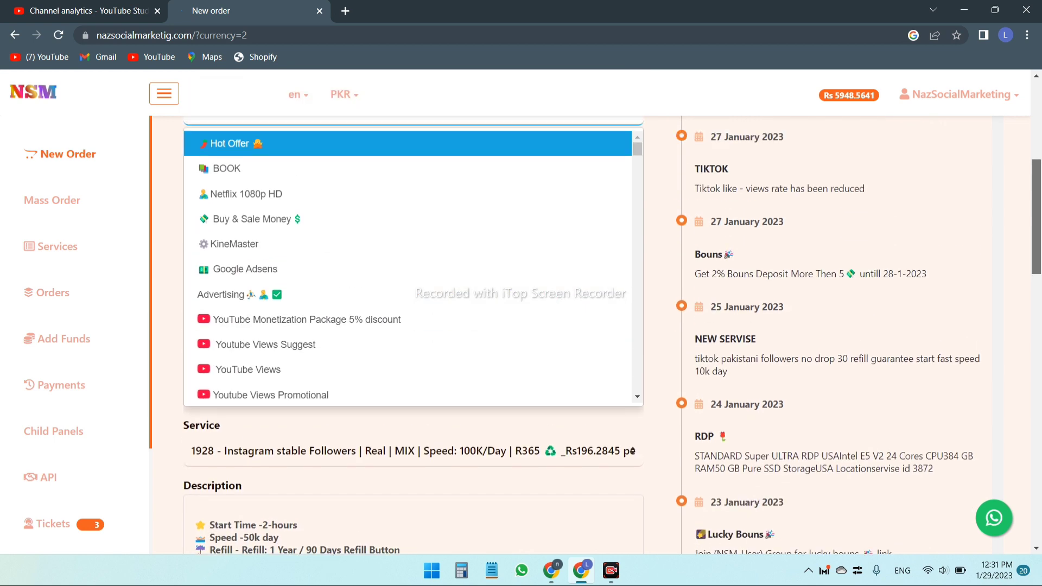
scroll(412, 266, "down", 12)
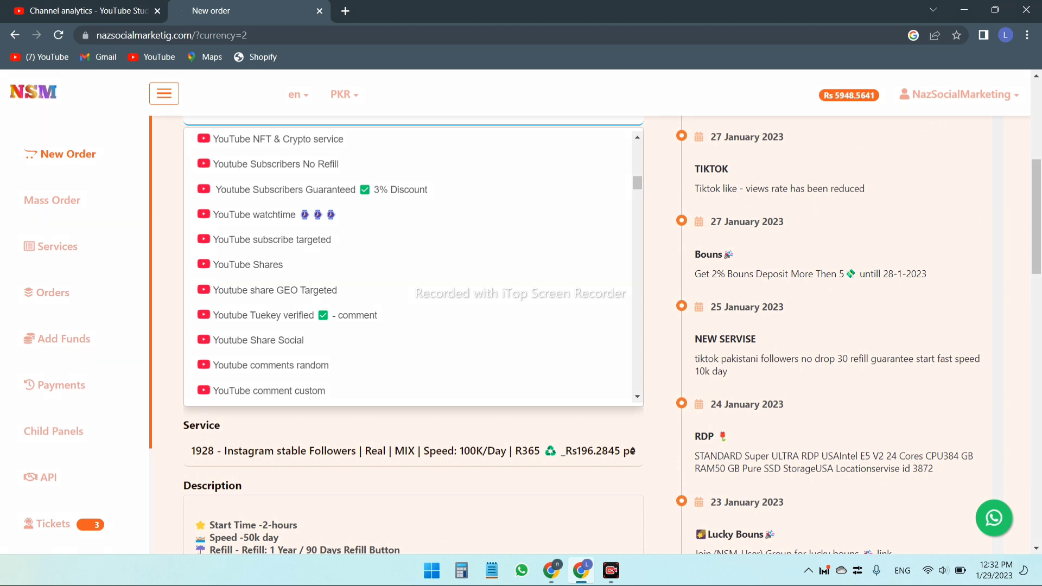
mouse_move(190, 177)
left_mouse_down()
mouse_move(308, 198)
mouse_move(435, 200)
left_mouse_up()
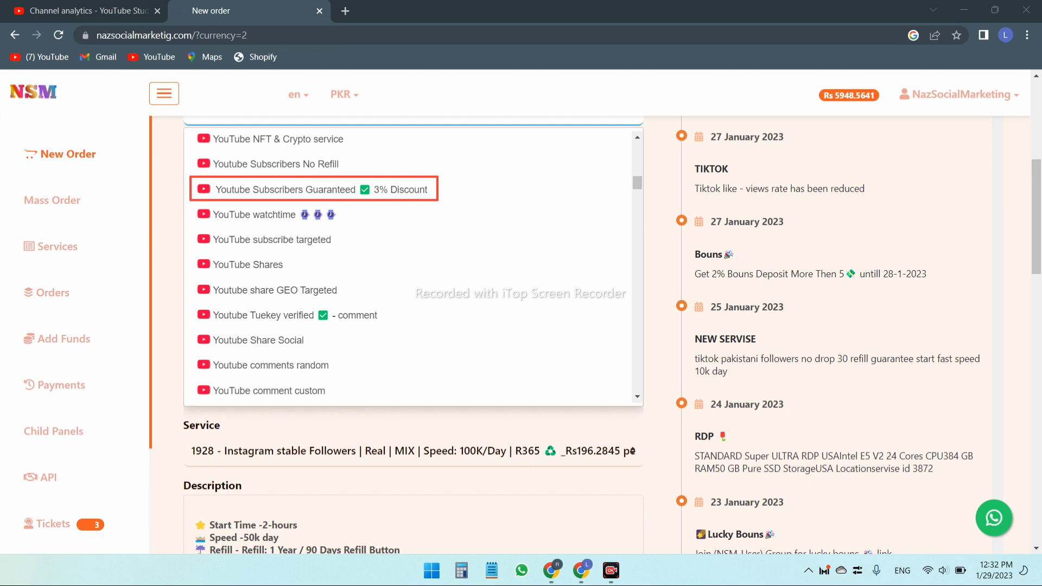
left_click(285, 189)
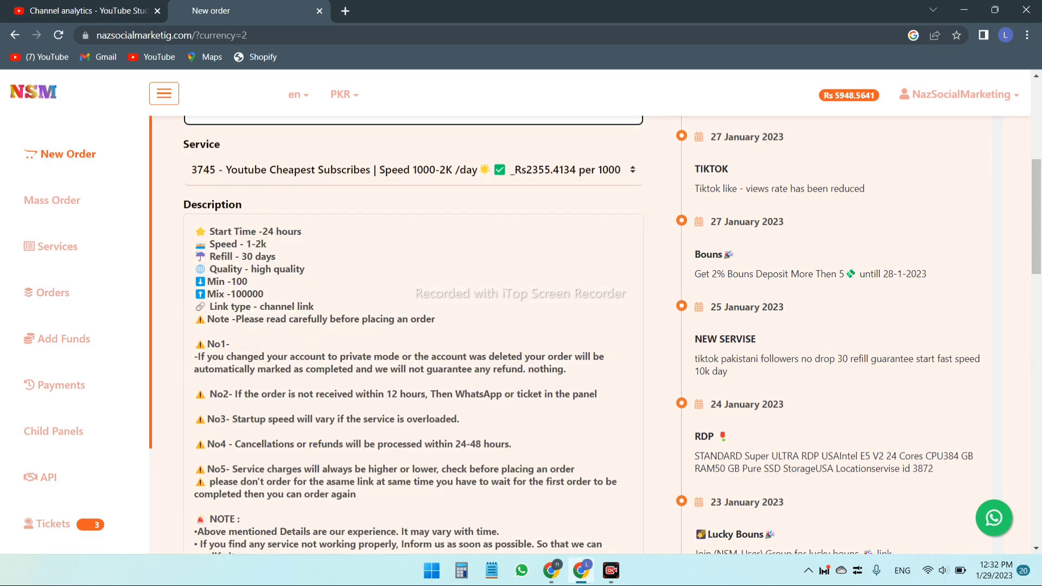
Step: Keep service 3745 and read its description: 24-hour start, 30-day refill, 100–100000
scroll(412, 325, "up", 2)
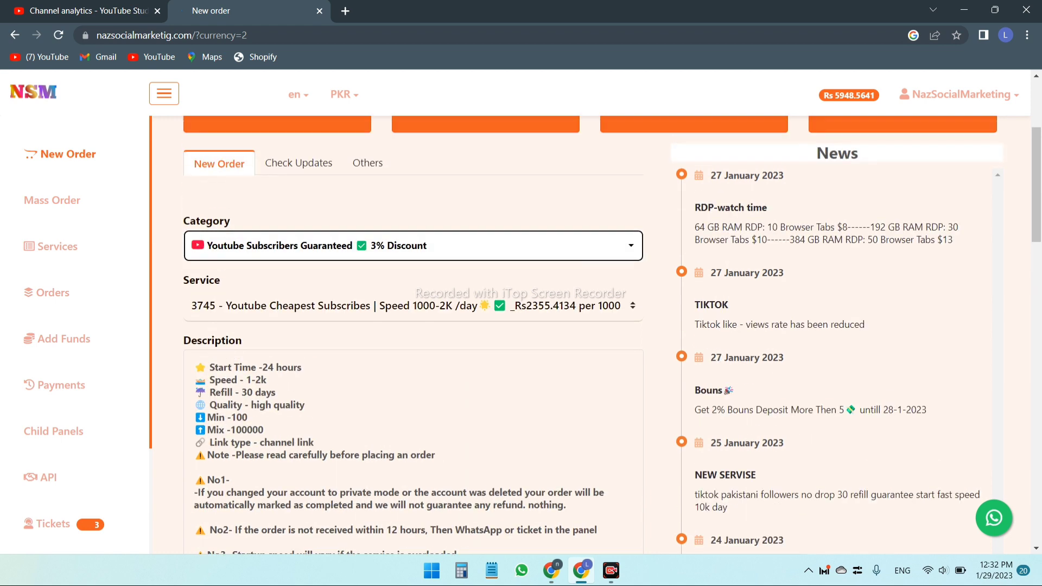
scroll(413, 325, "down", 4)
scroll(413, 326, "down", 4)
scroll(413, 325, "up", 1)
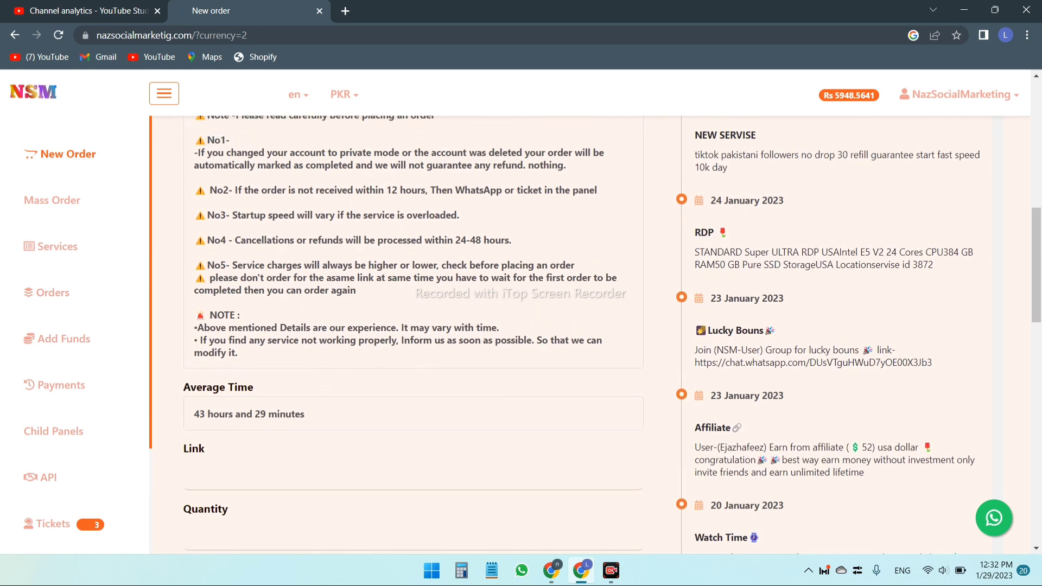
scroll(413, 325, "up", 5)
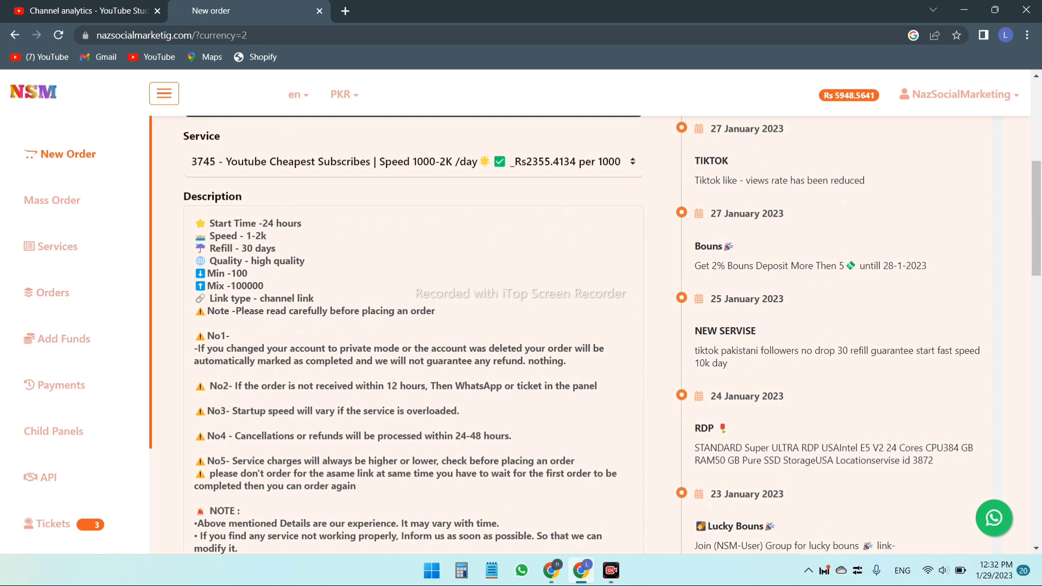
scroll(412, 326, "up", 1)
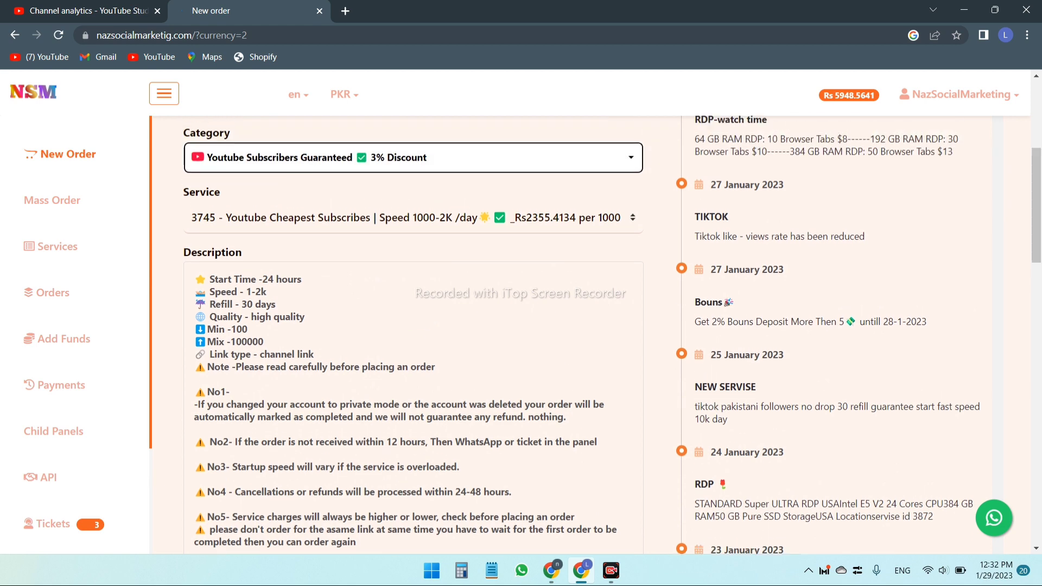
left_click(414, 217)
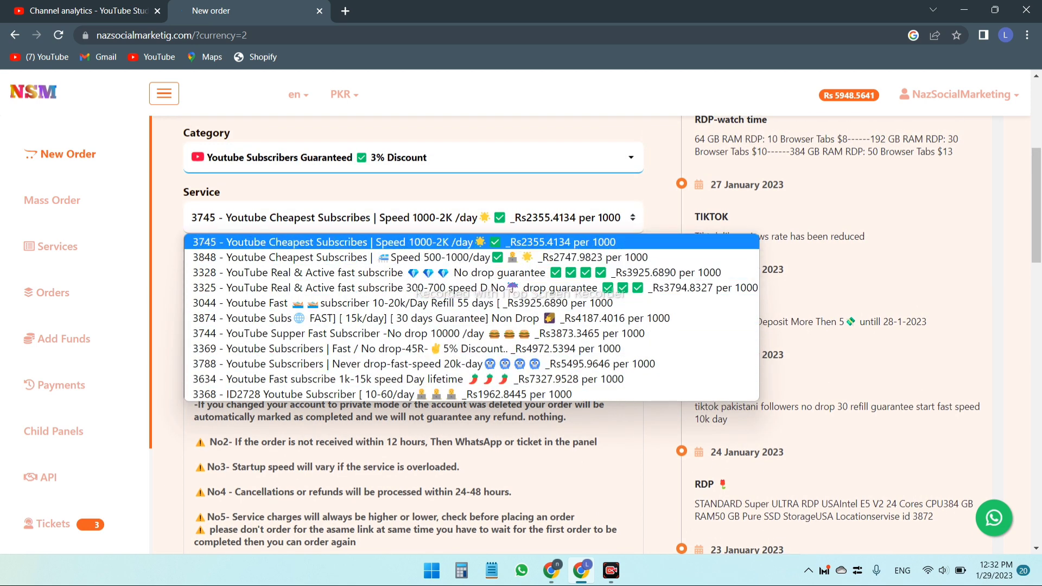
left_click(413, 242)
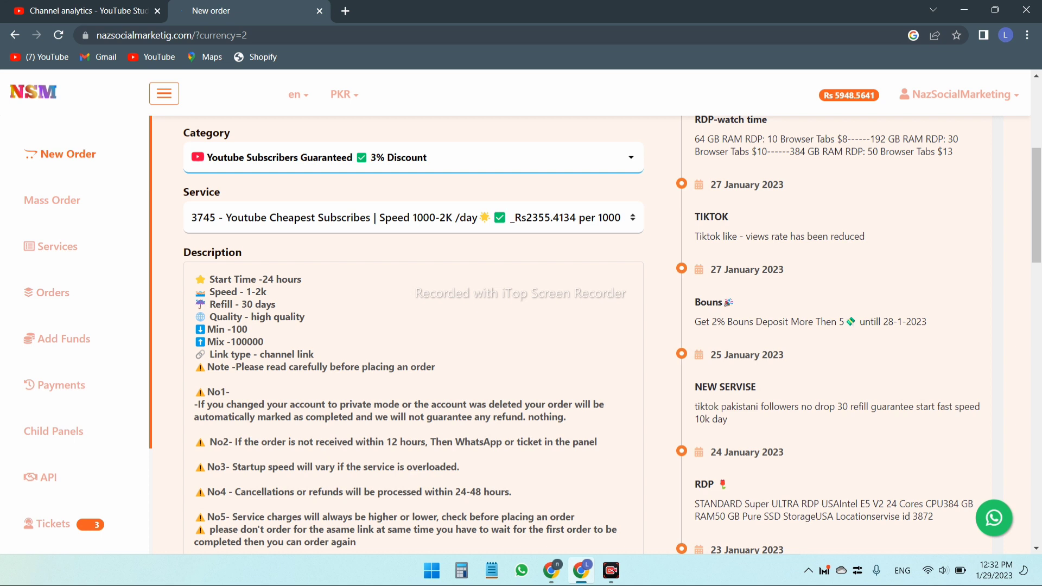
left_click_drag(315, 279, 405, 290)
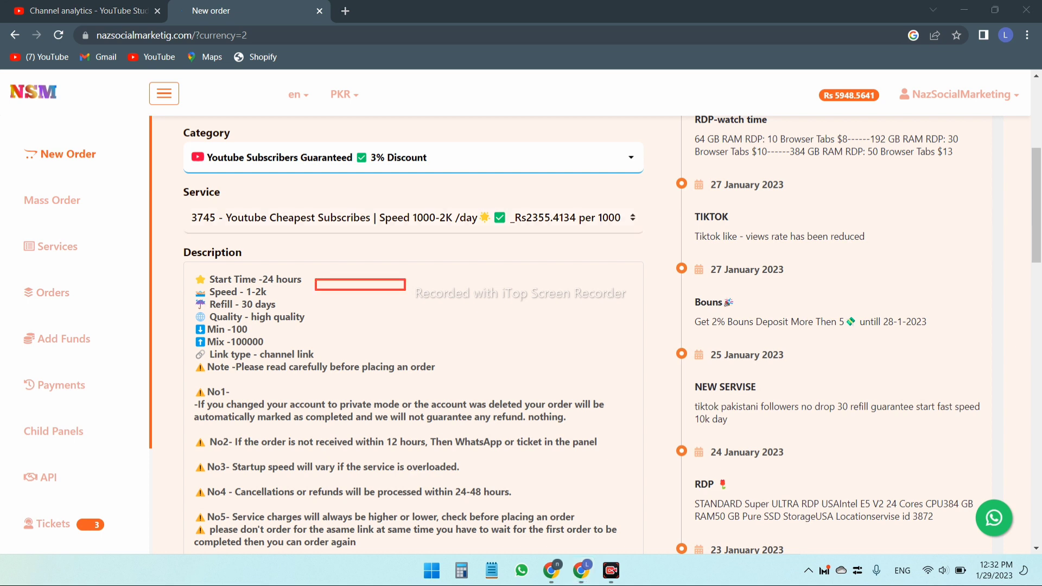
left_click_drag(285, 291, 336, 318)
mouse_move(266, 326)
left_mouse_down()
mouse_move(304, 334)
mouse_move(296, 344)
left_mouse_up()
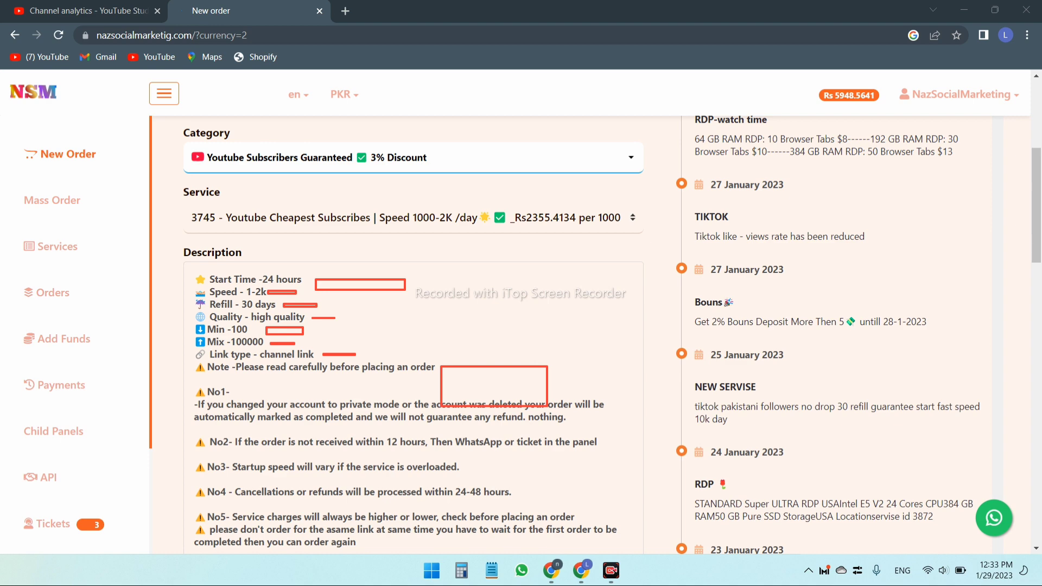
Step: Enter link re876 and quantity 1000, giving a charge of 2355.4134
scroll(413, 325, "down", 10)
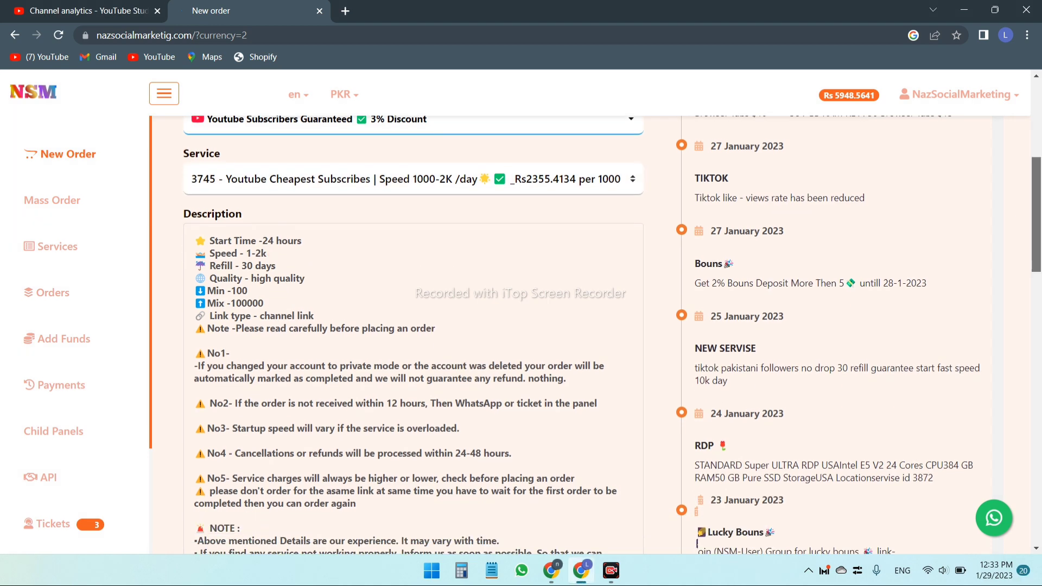
left_click(325, 232)
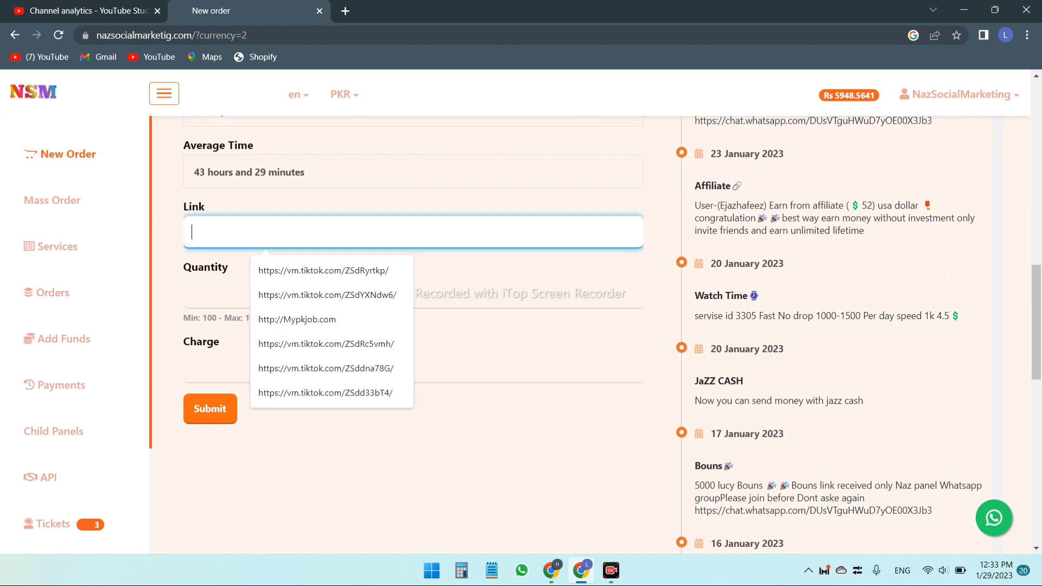
type("re")
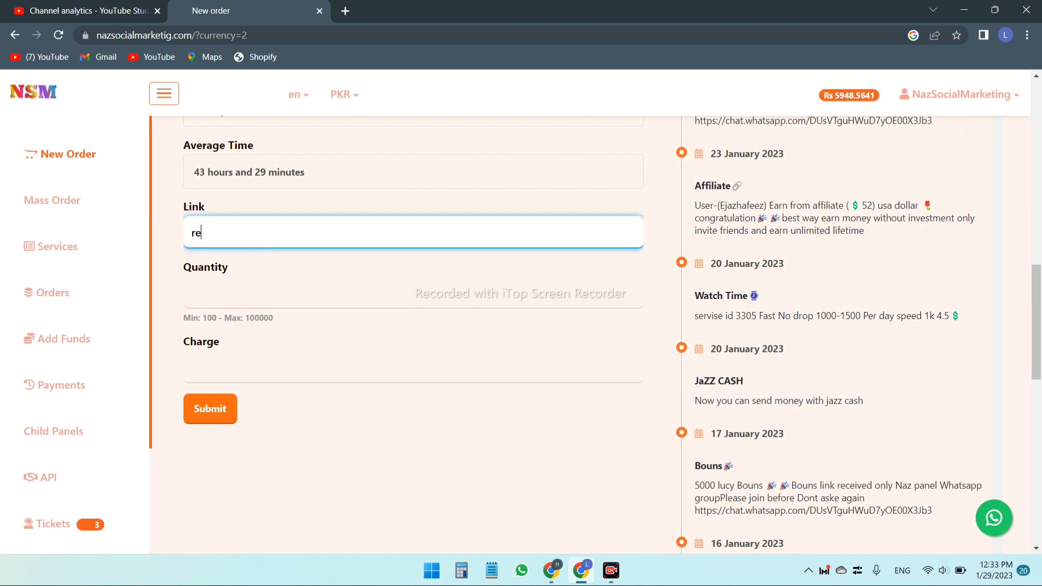
type("876")
left_click(325, 292)
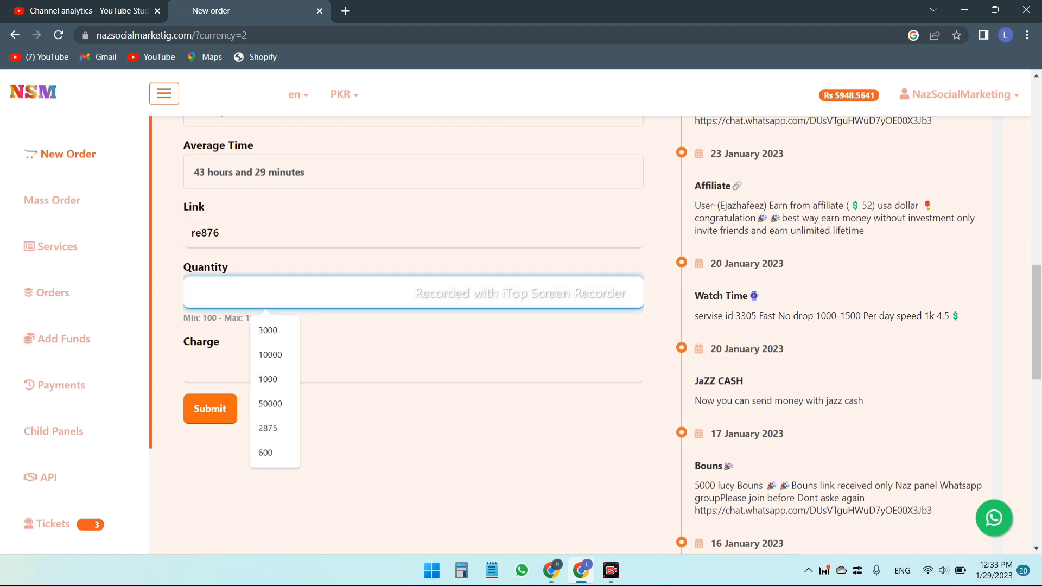
type("1000")
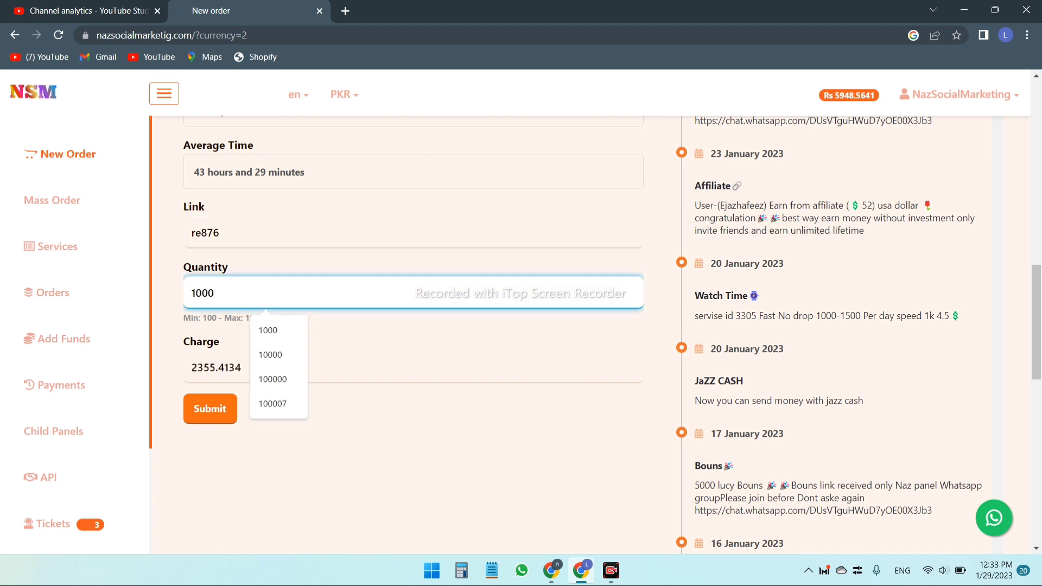
left_click(402, 434)
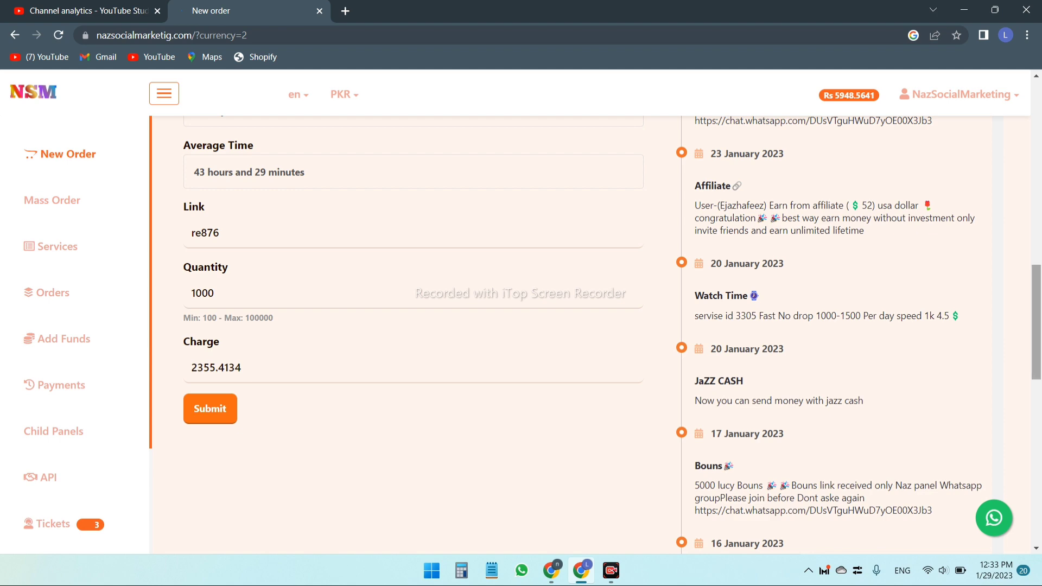
scroll(1035, 323, "up", 8)
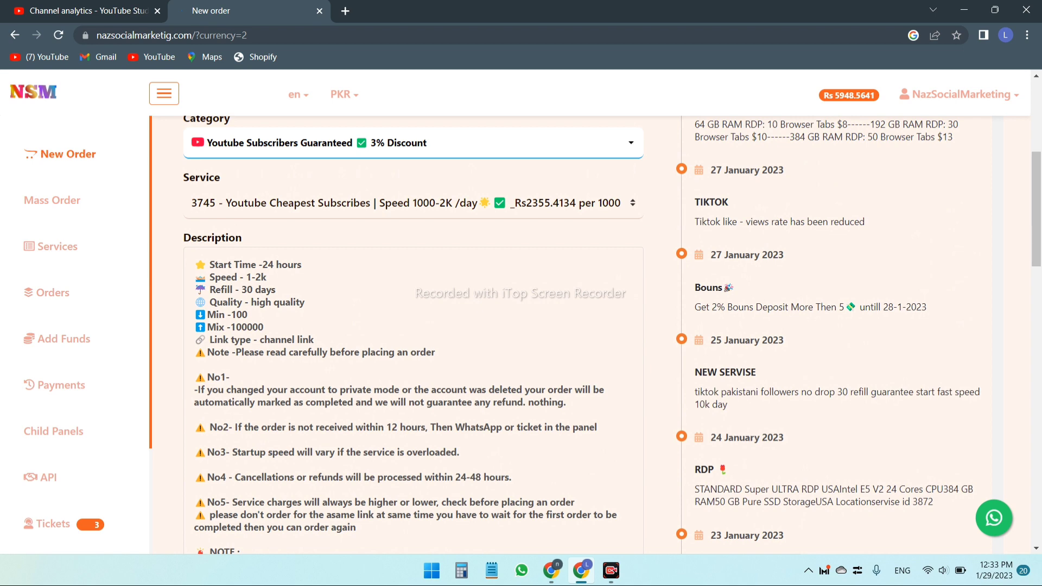
Step: Switch the order's service to 3874 Youtube Subs FAST (Rs4187.40164 per 1000)
left_click(413, 202)
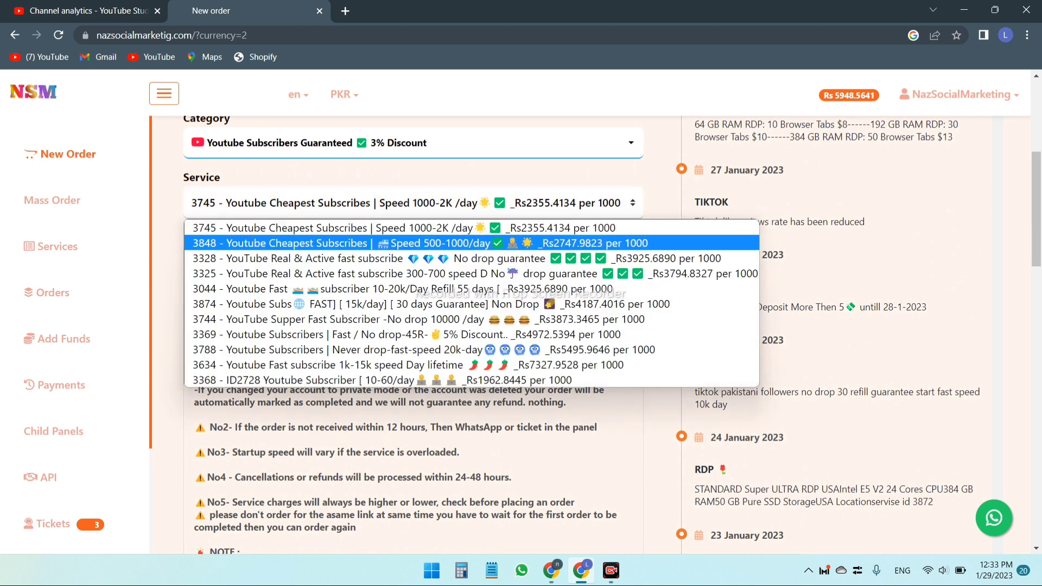
key("Down")
key("Down")
key("Down")
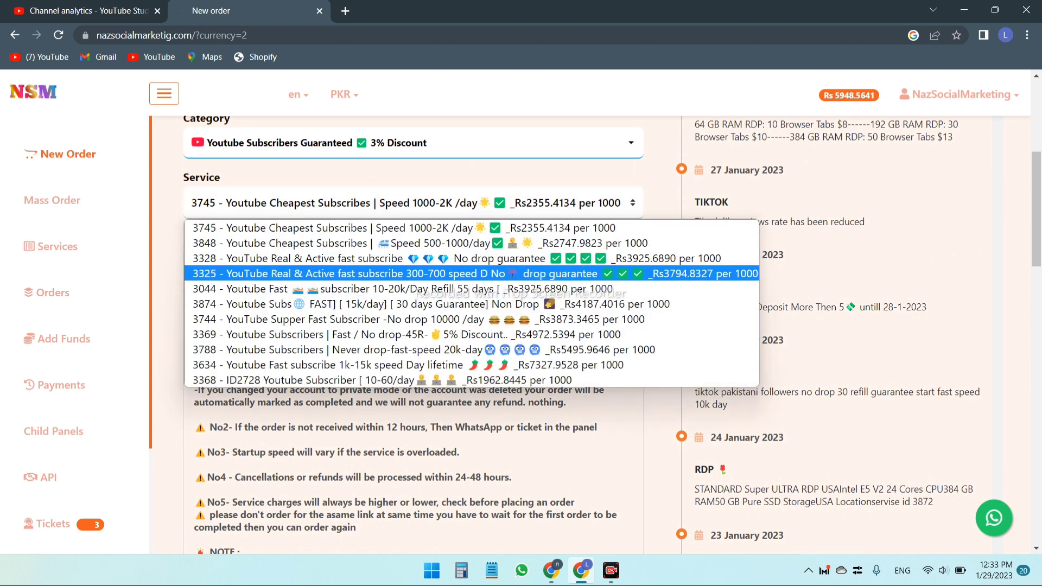
key("Return")
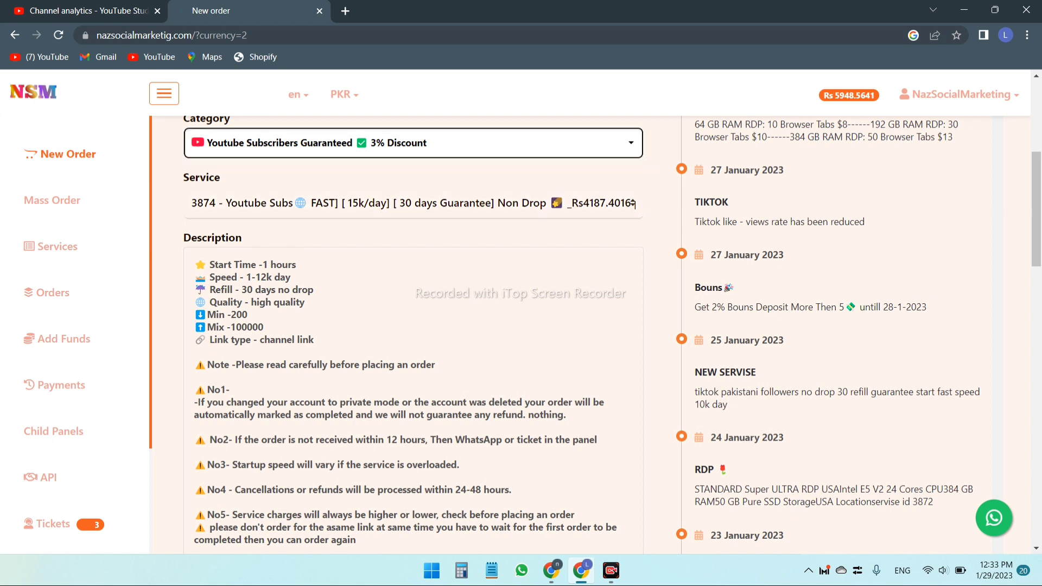
Step: Scroll the Category list down to the TikTok categories
left_click(413, 143)
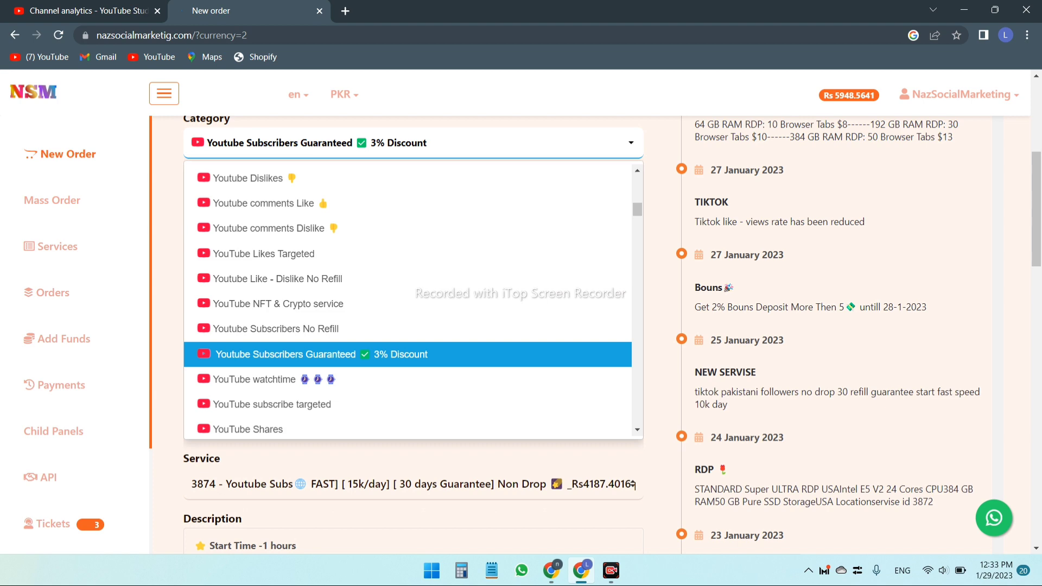
scroll(1035, 209, "down", 3)
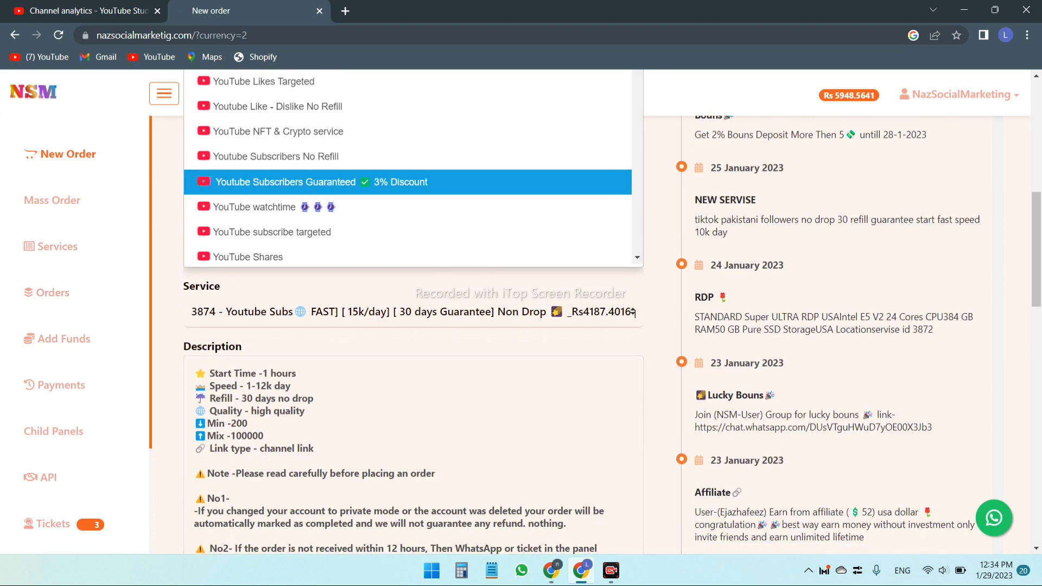
scroll(413, 168, "down", 10)
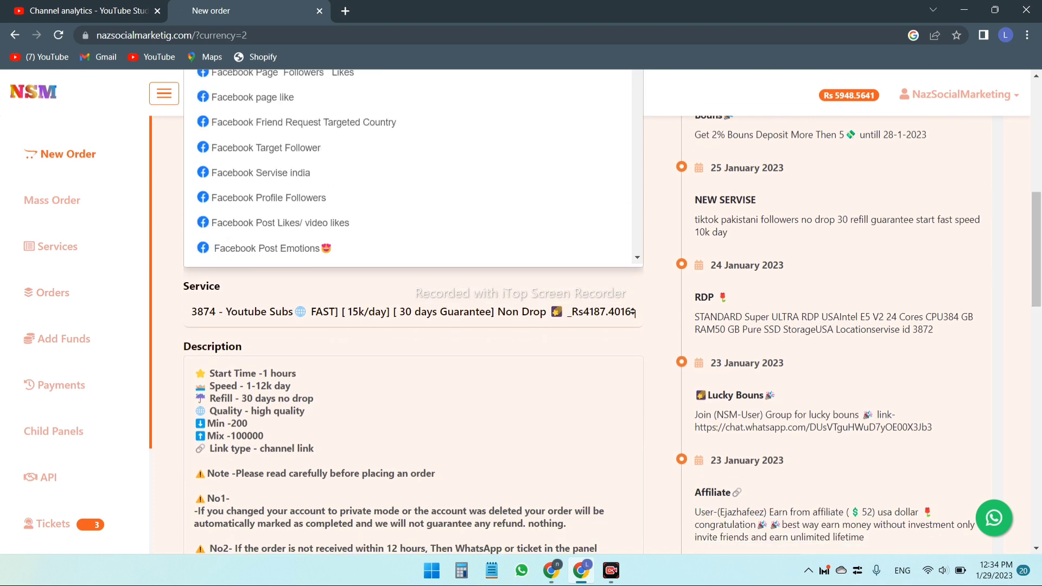
scroll(413, 168, "down", 10)
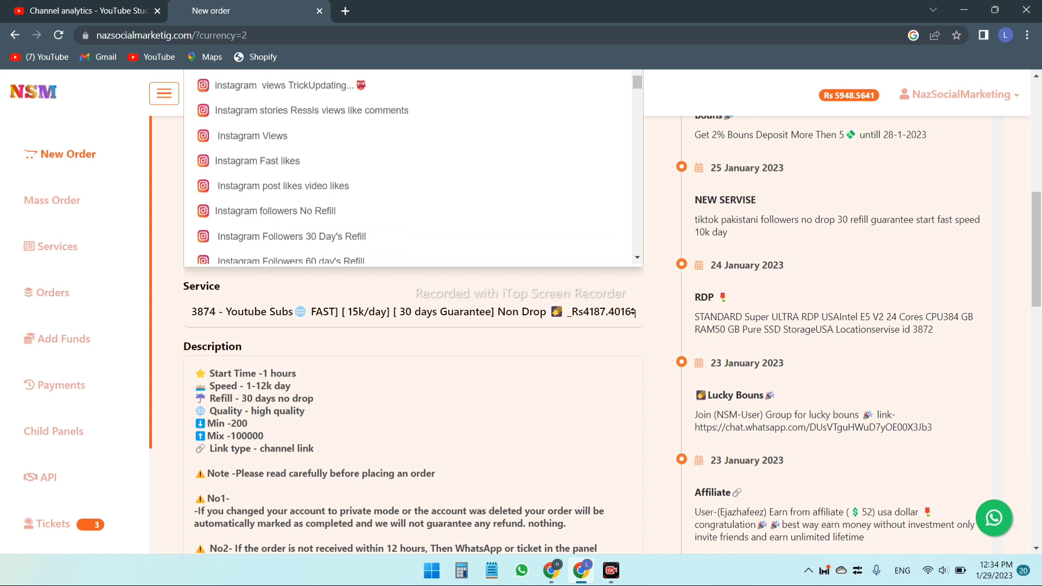
scroll(412, 168, "down", 10)
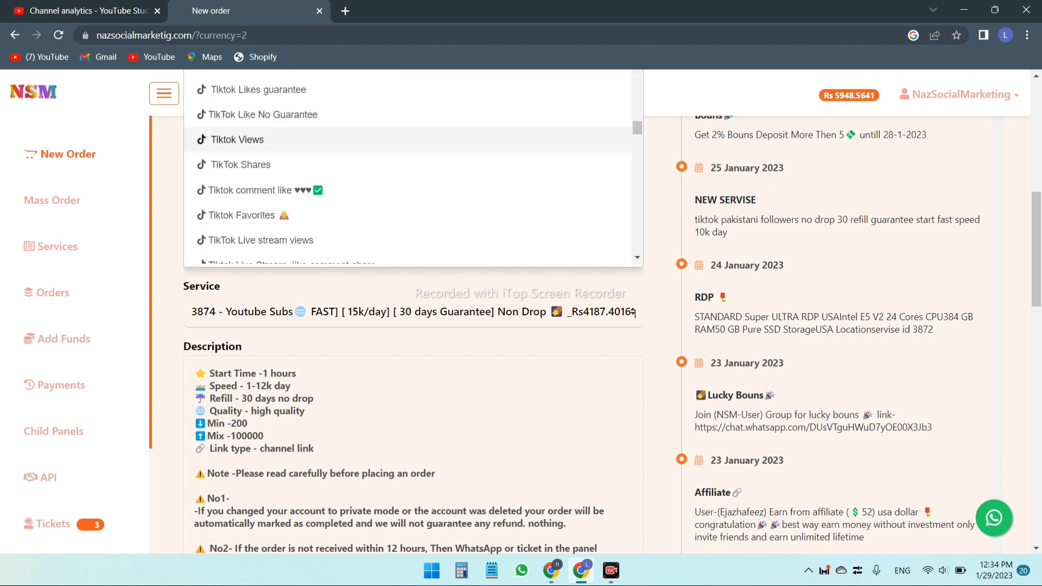
Step: Choose the Tiktok Views category and check the charge for quantity 1000
left_click(237, 139)
scroll(412, 326, "down", 5)
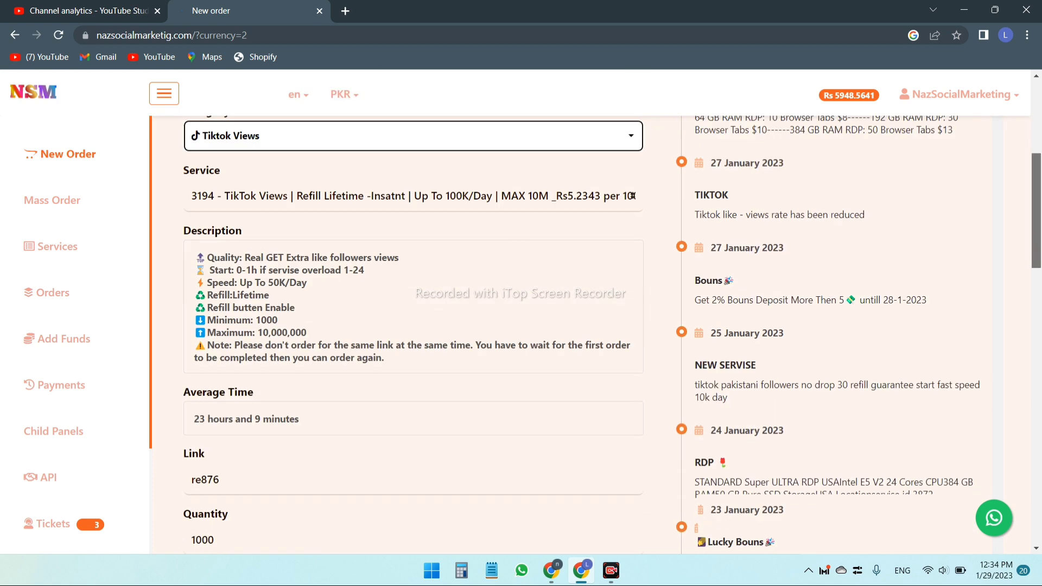
left_click(214, 360)
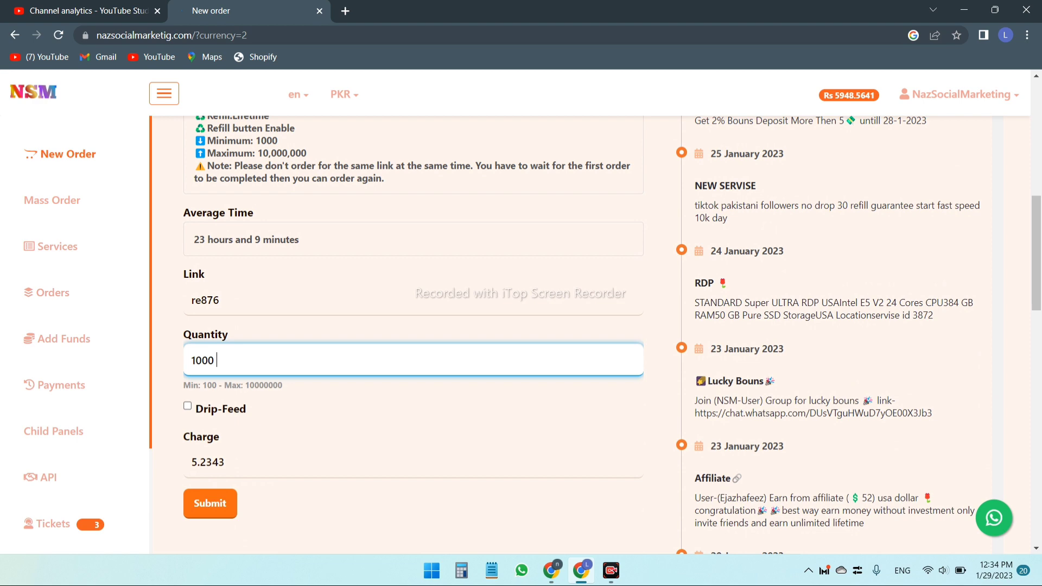
scroll(413, 326, "up", 3)
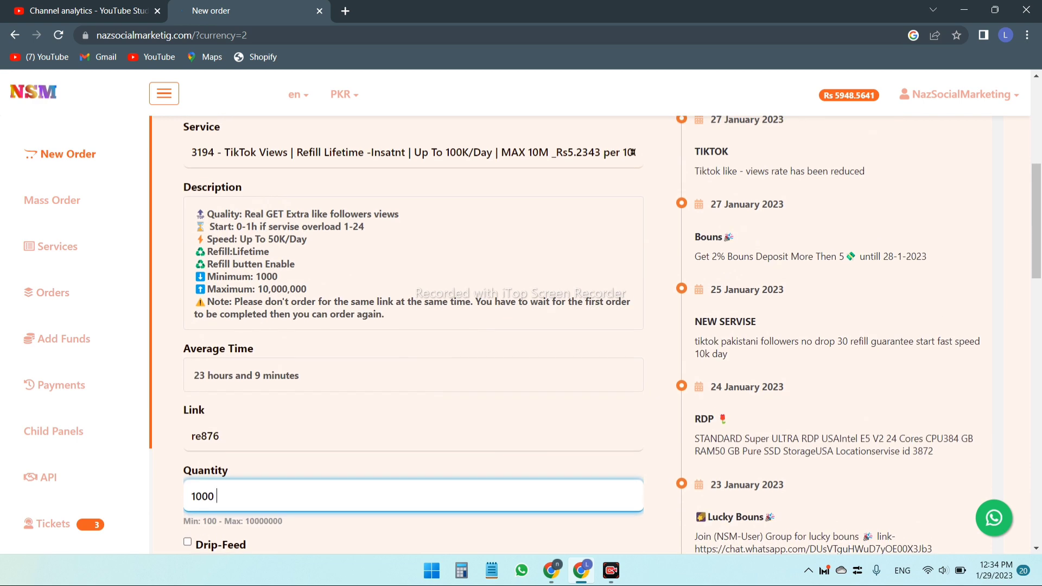
Step: Switch to Tiktok Views service 3850 and refresh the charge for 1000
left_click(632, 152)
key("Down")
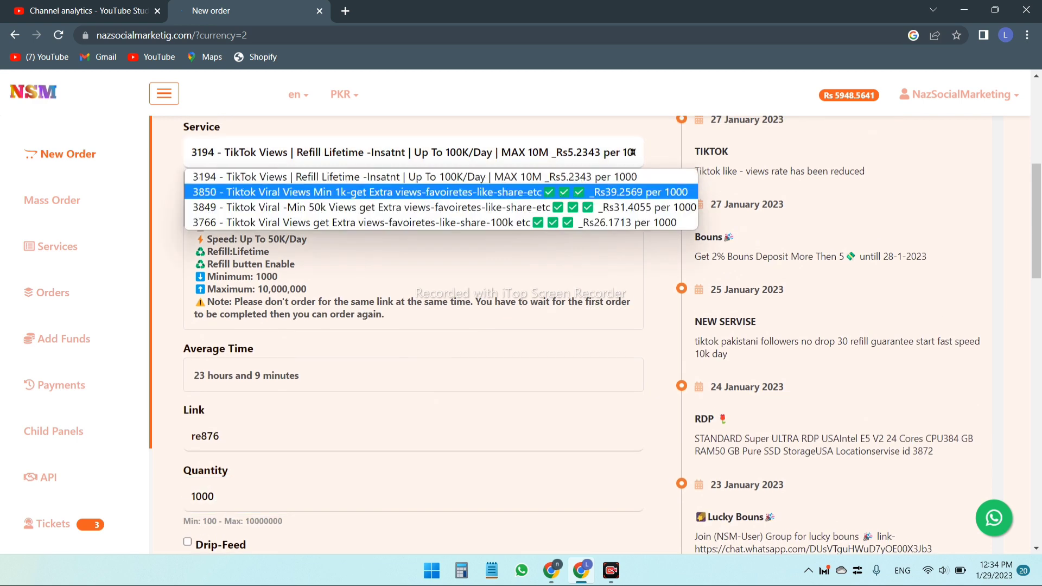
key("Return")
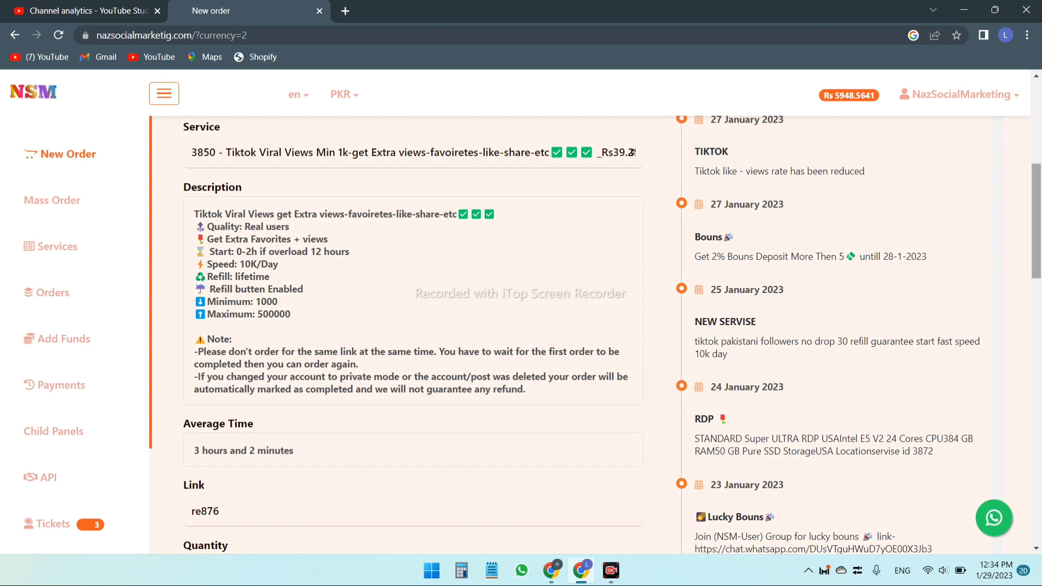
scroll(612, 336, "down", 6)
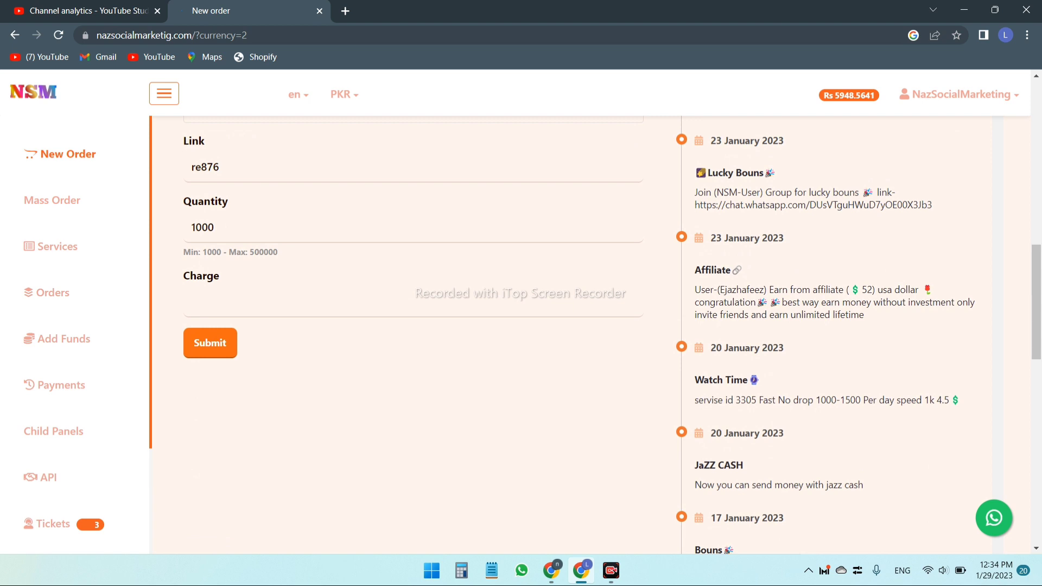
left_click(217, 227)
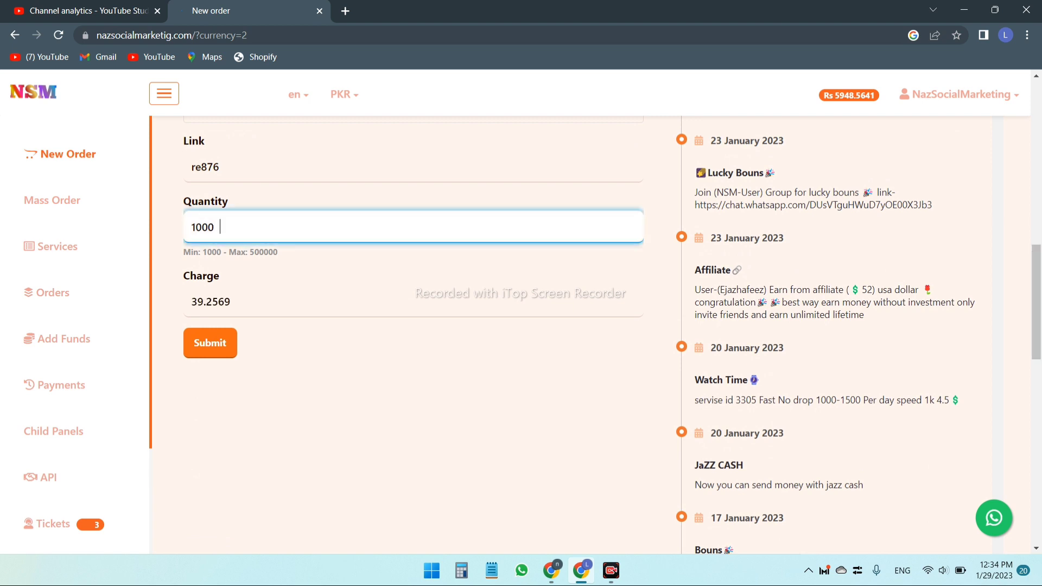
scroll(612, 335, "up", 3)
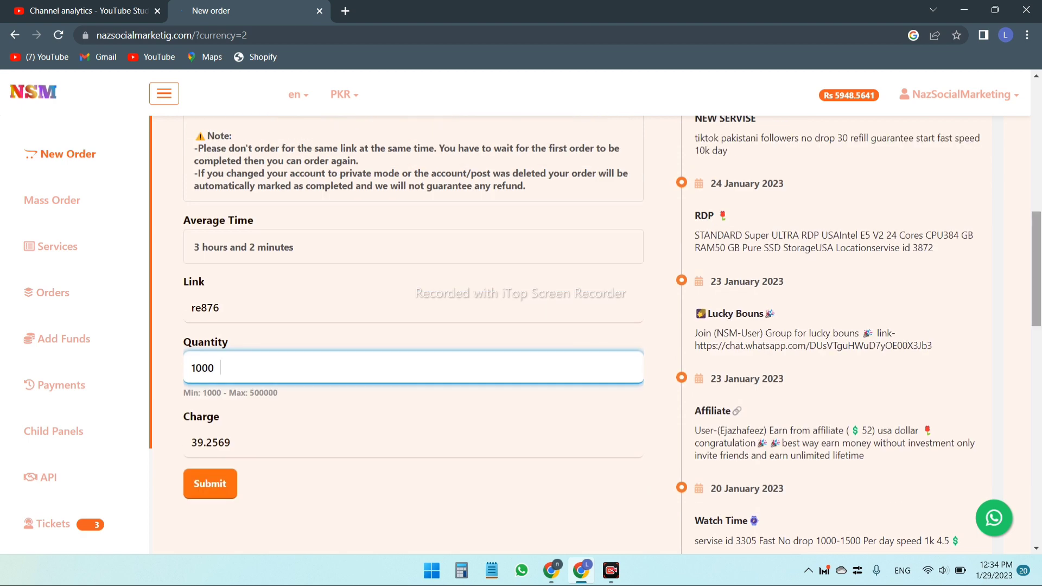
left_click_drag(1035, 268, 1036, 227)
Step: Switch to service 3849 so 1000 views charge 31.4055
left_click(413, 130)
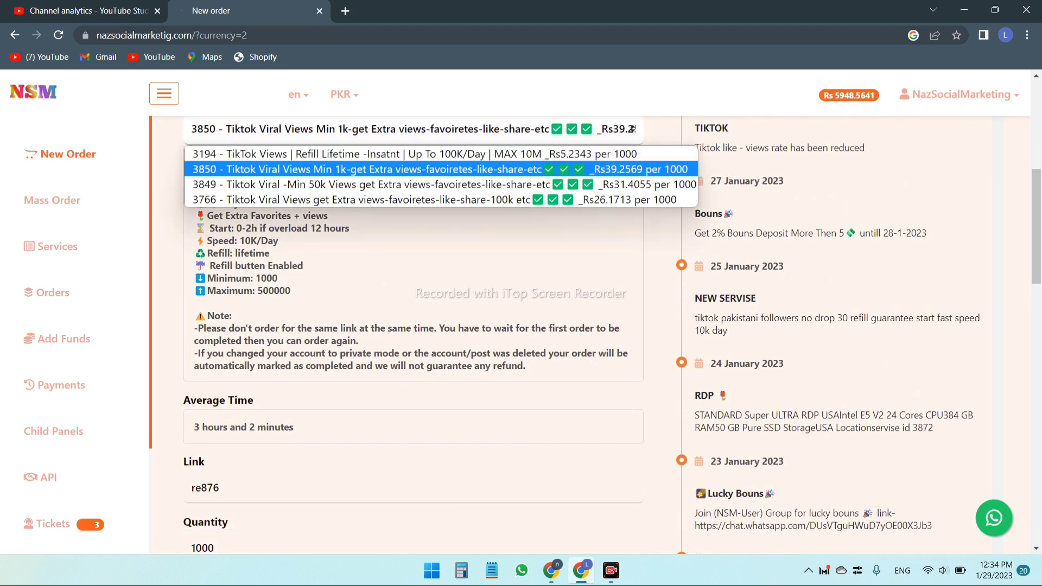
key("Down")
key("Return")
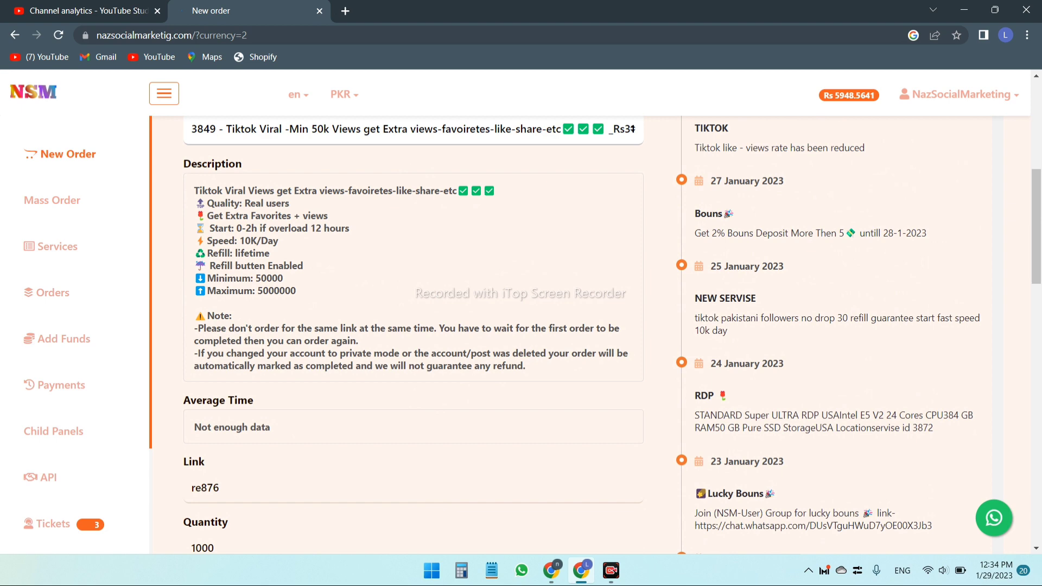
left_click_drag(1035, 226, 1036, 266)
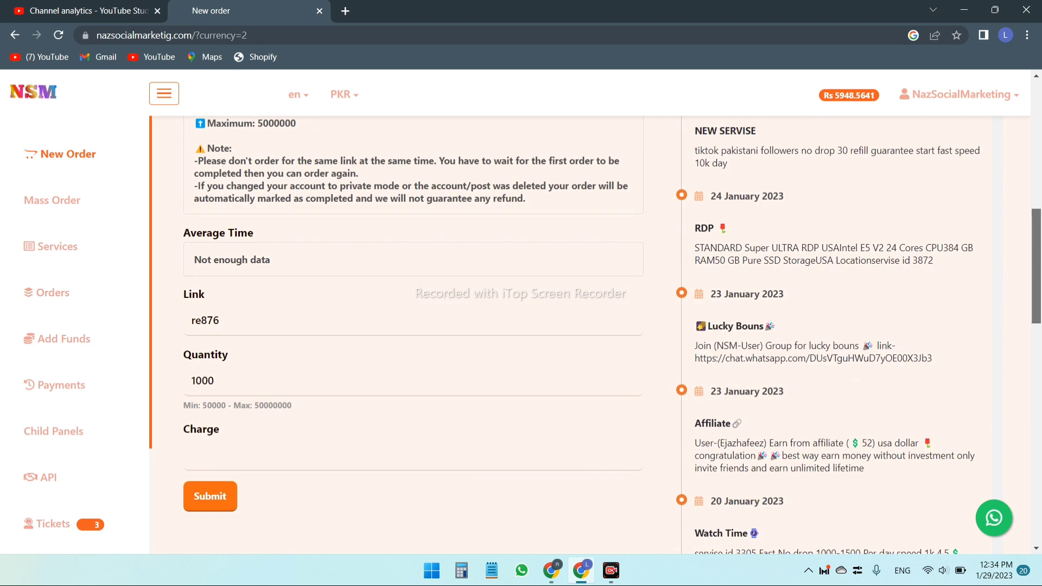
left_click(220, 380)
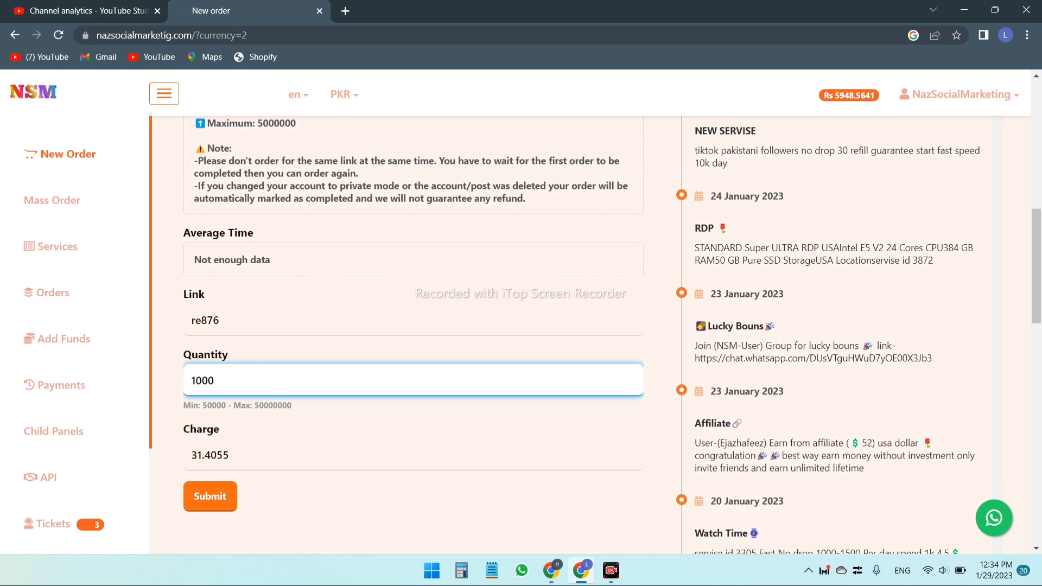
scroll(413, 326, "down", 3)
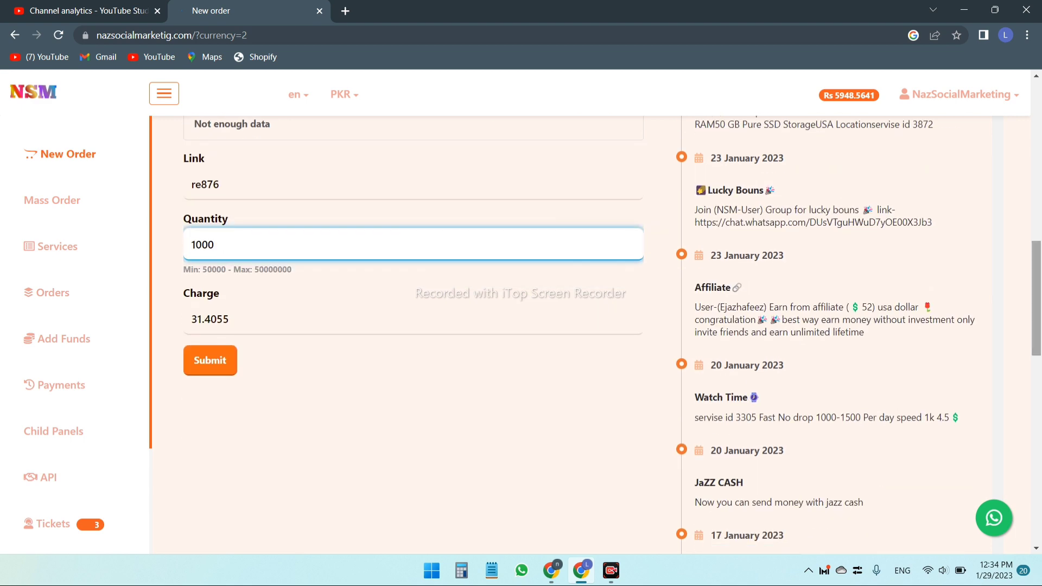
scroll(412, 325, "up", 8)
mouse_move(1036, 182)
left_mouse_down()
mouse_move(1036, 153)
mouse_move(1037, 171)
left_mouse_up()
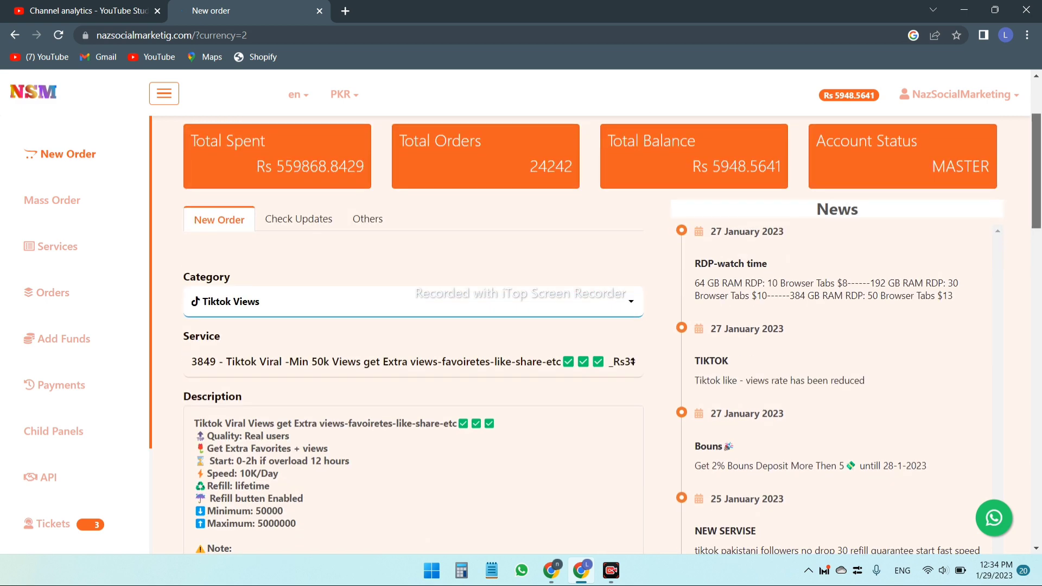
Step: Scroll through all service categories and back, keeping Tiktok Views, then go to Orders history
left_click(412, 301)
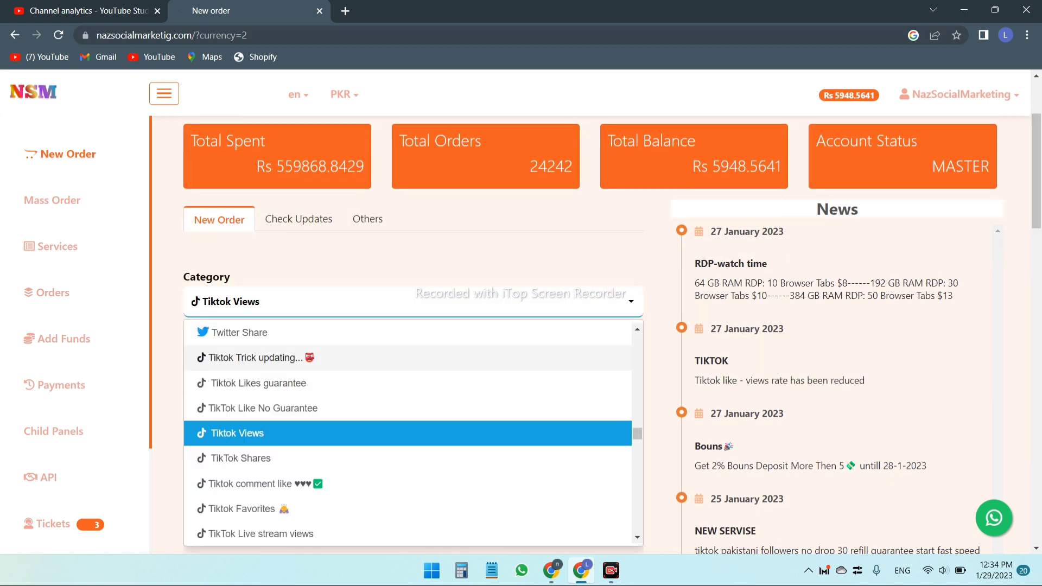
scroll(412, 432, "down", 15)
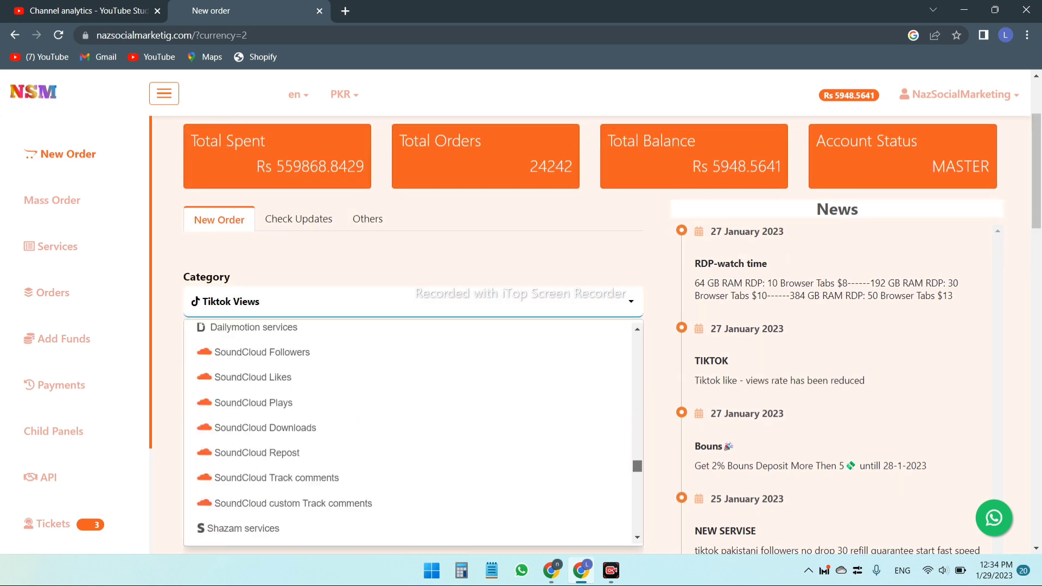
scroll(412, 432, "down", 10)
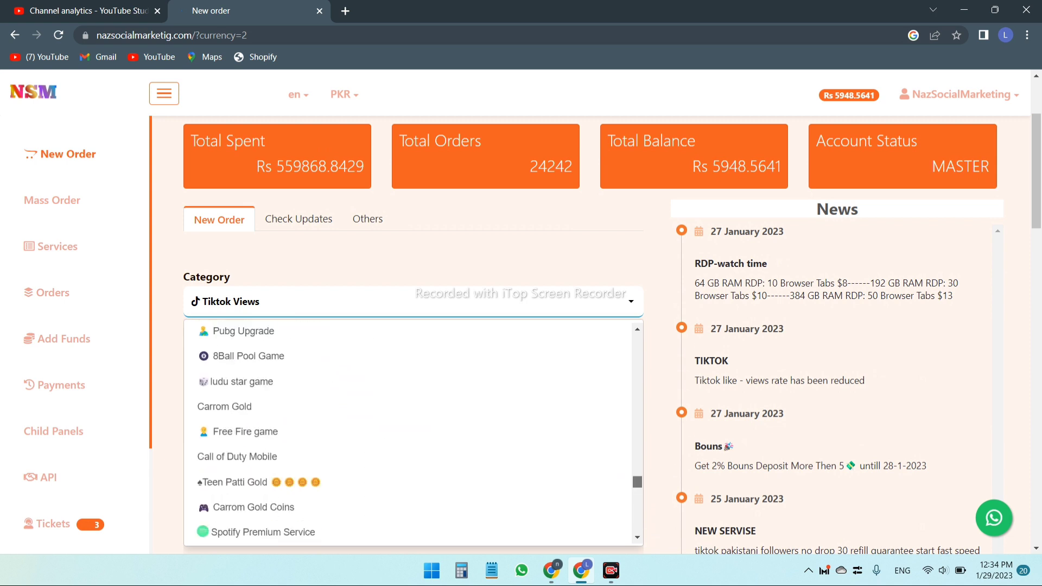
scroll(412, 432, "down", 10)
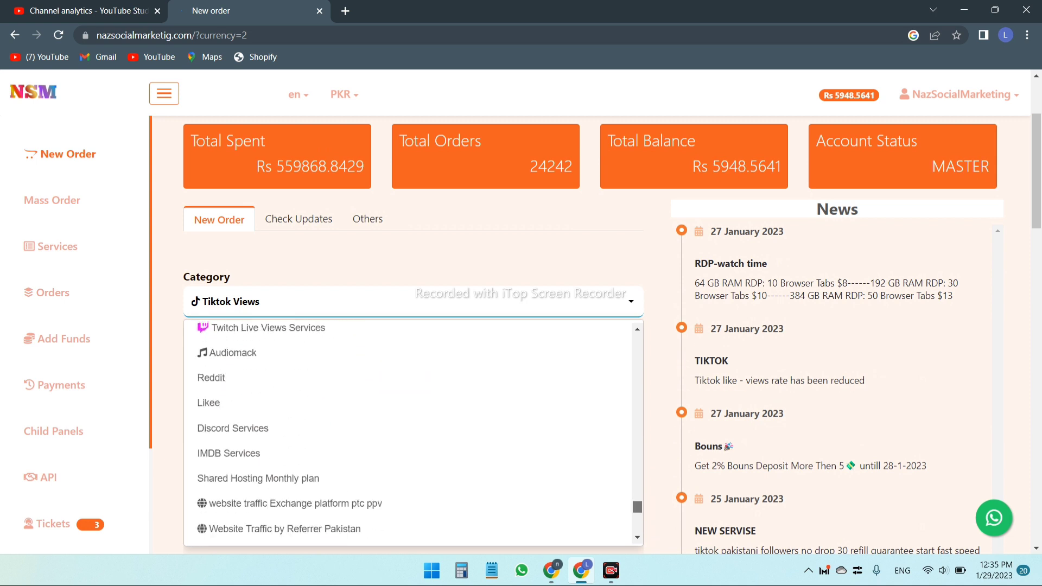
scroll(412, 433, "down", 4)
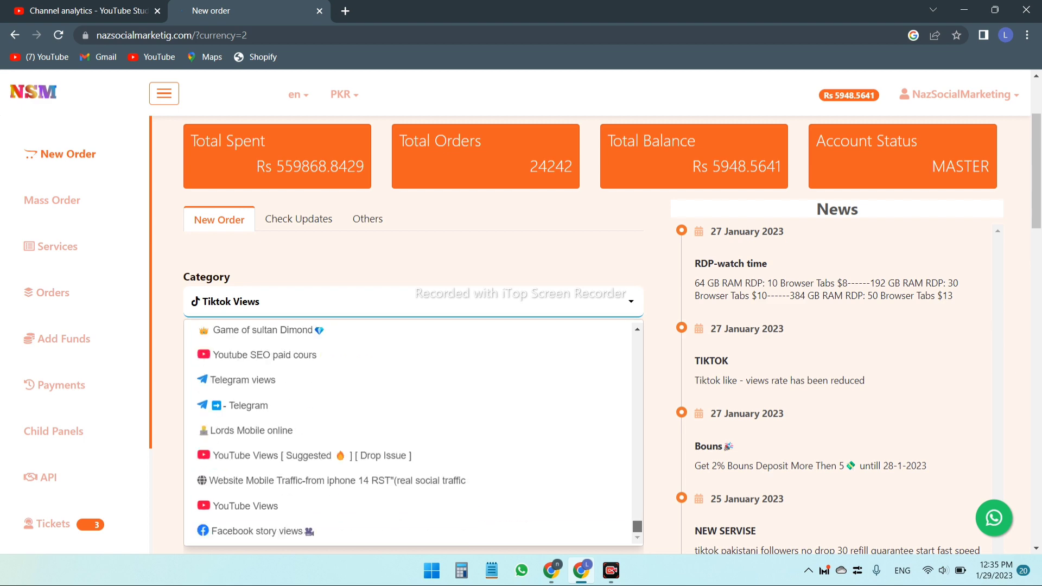
scroll(412, 432, "up", 20)
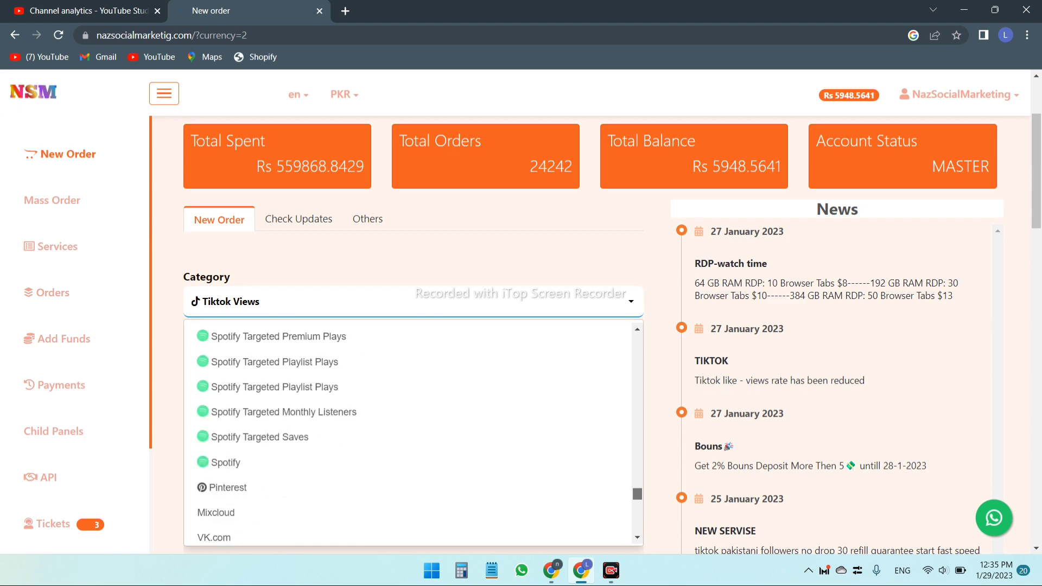
scroll(412, 432, "up", 10)
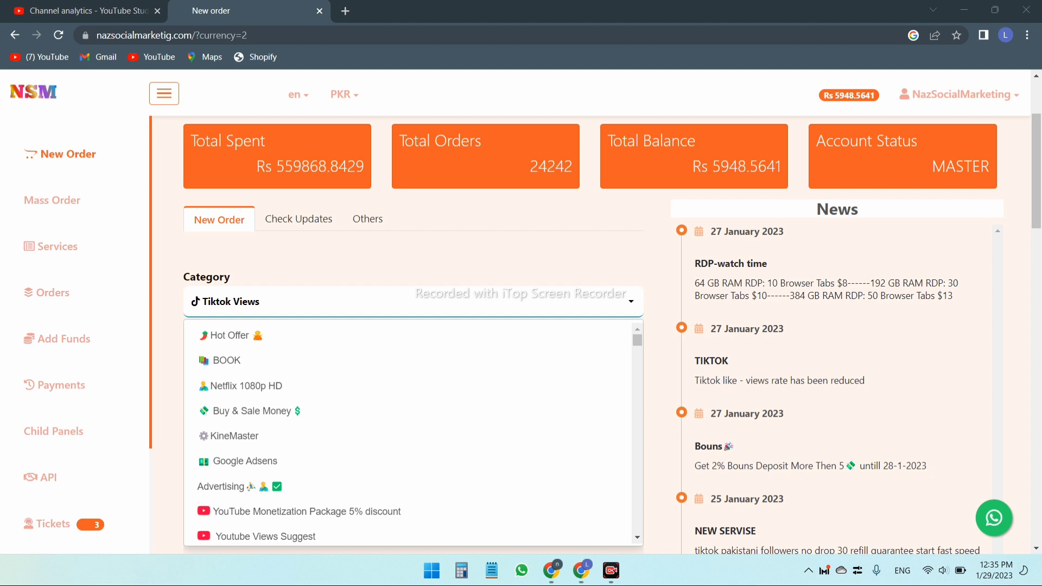
left_click(52, 292)
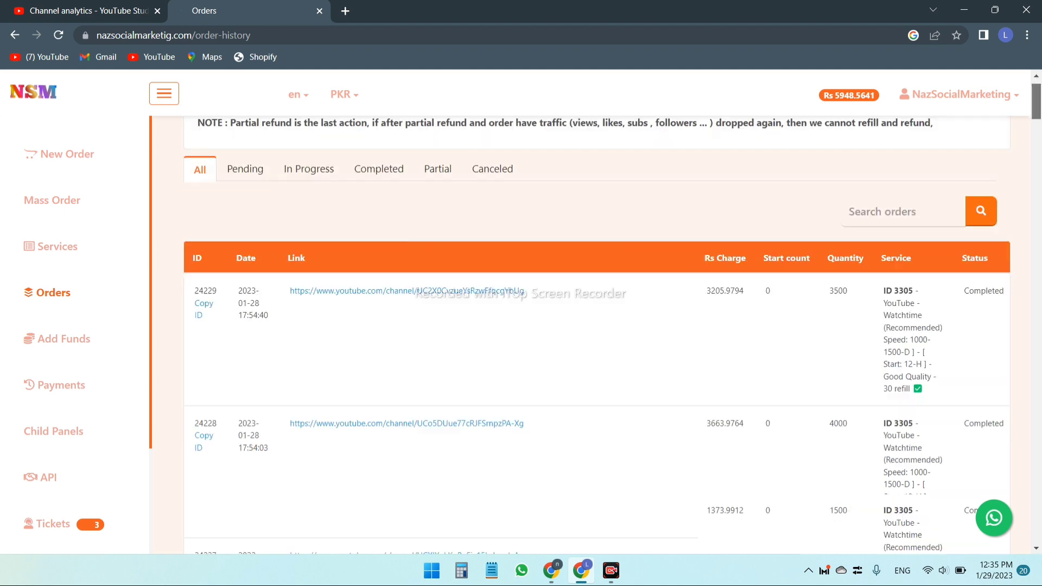
Step: View order history pages 5, 9 and 13, then return to New Order
scroll(597, 331, "down", 15)
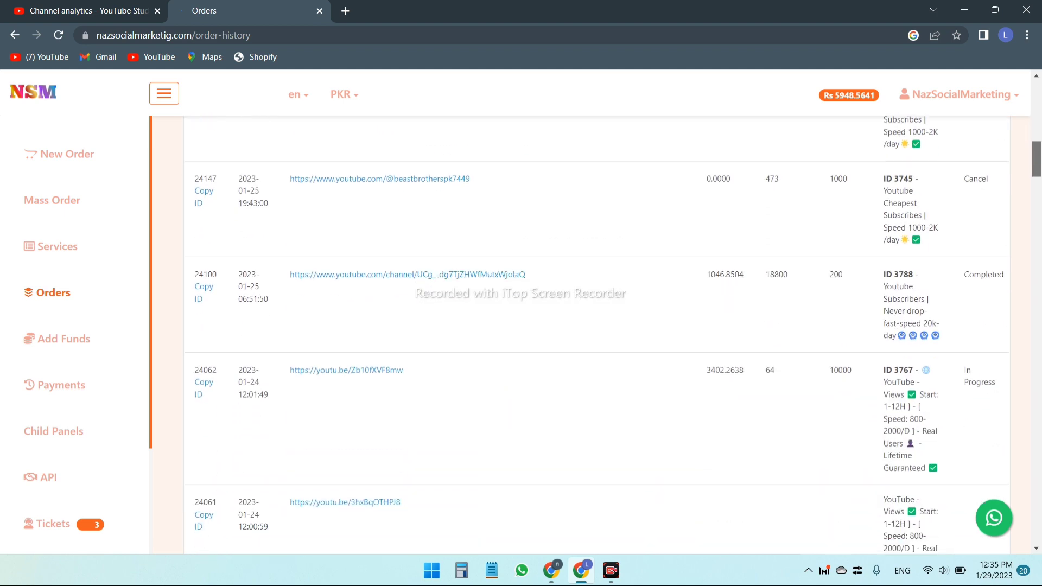
scroll(597, 331, "down", 20)
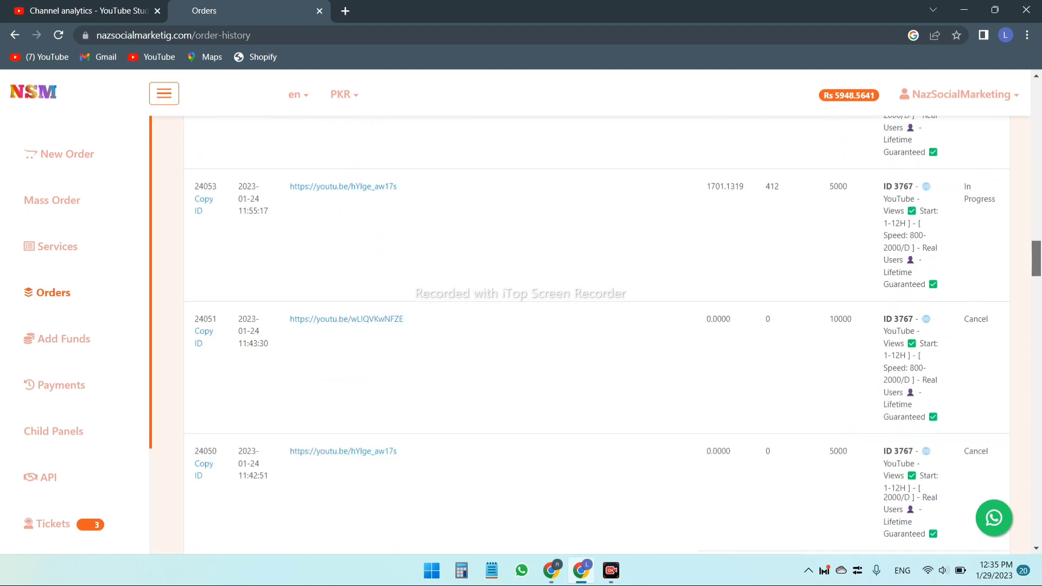
scroll(597, 331, "down", 20)
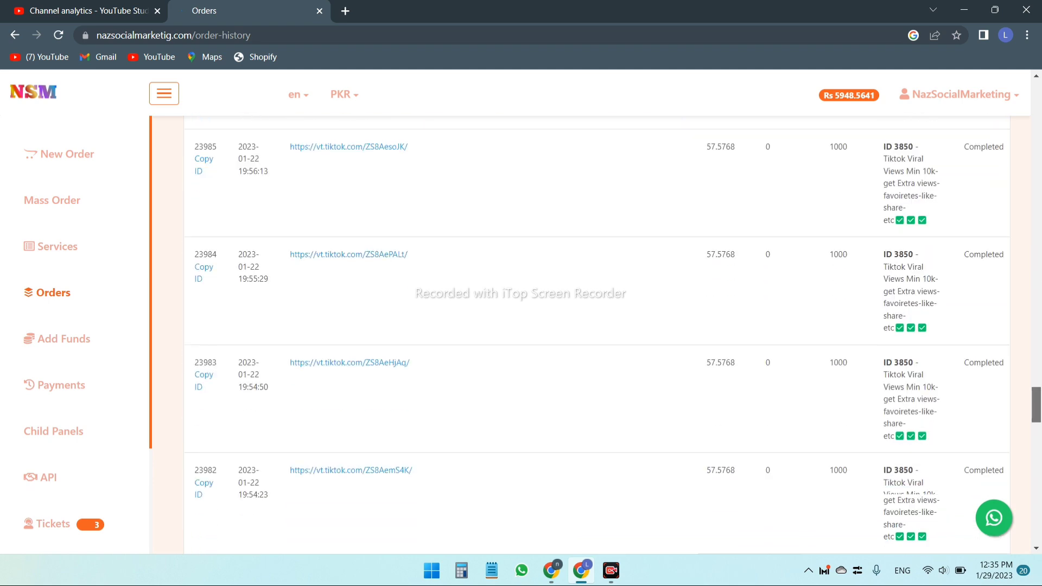
scroll(597, 331, "down", 20)
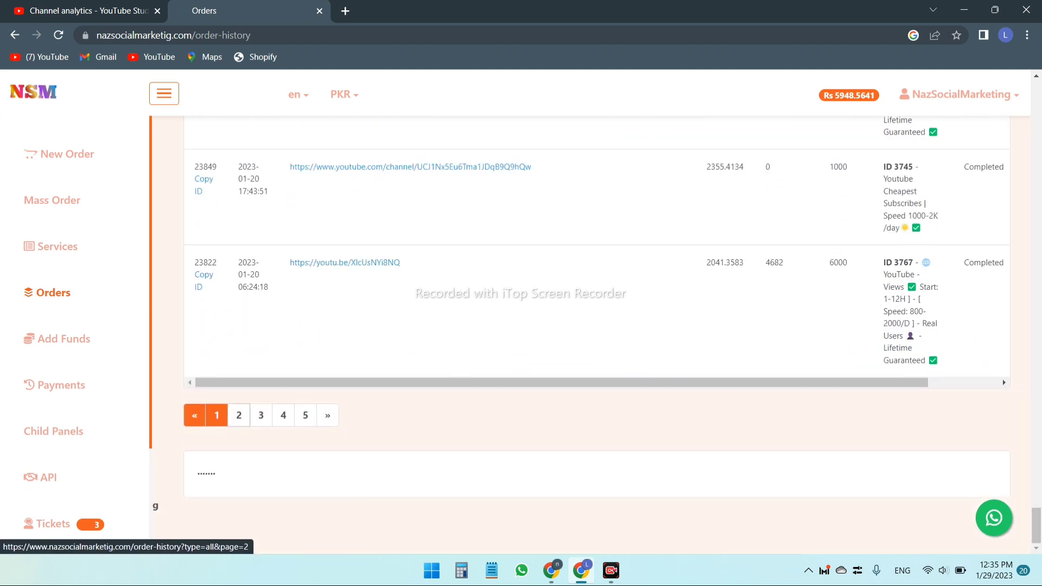
left_click(305, 415)
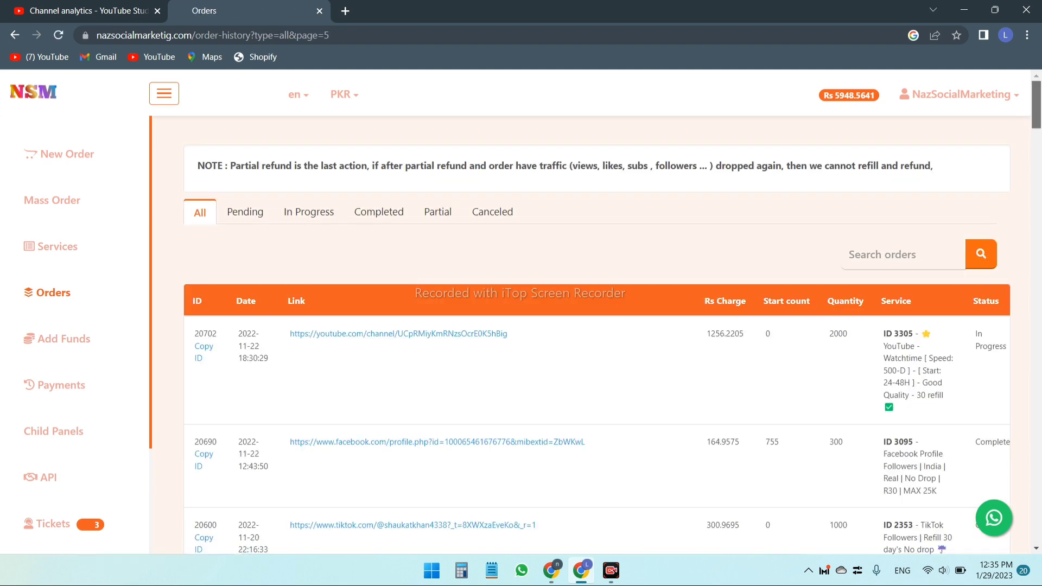
scroll(597, 326, "down", 20)
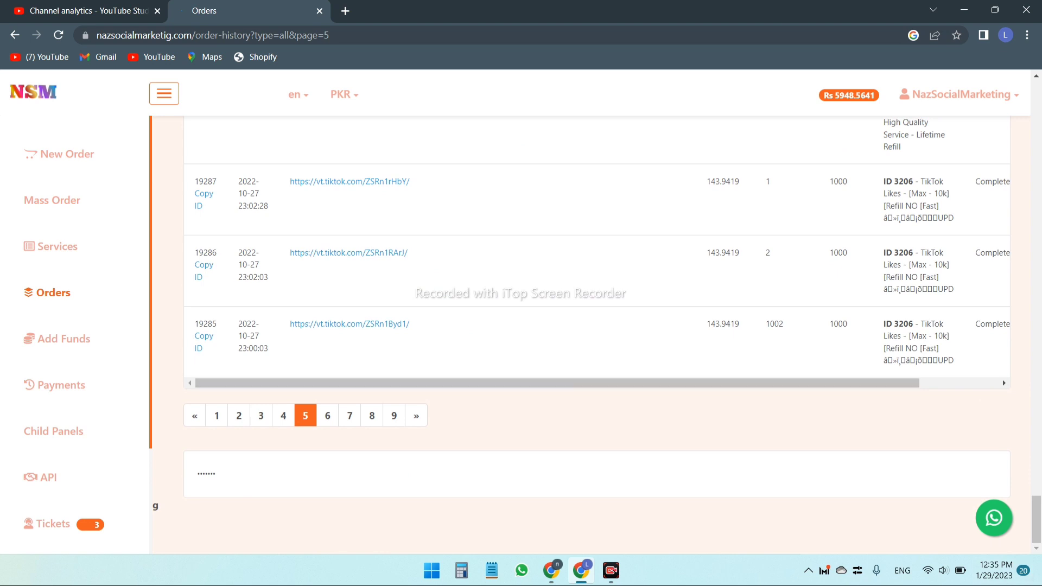
left_click(394, 415)
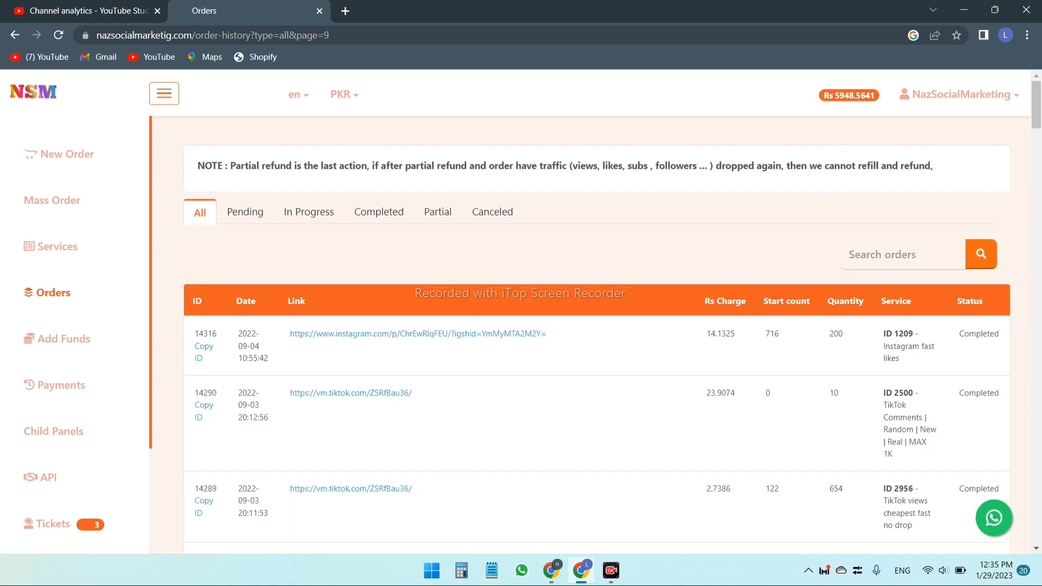
scroll(596, 325, "down", 20)
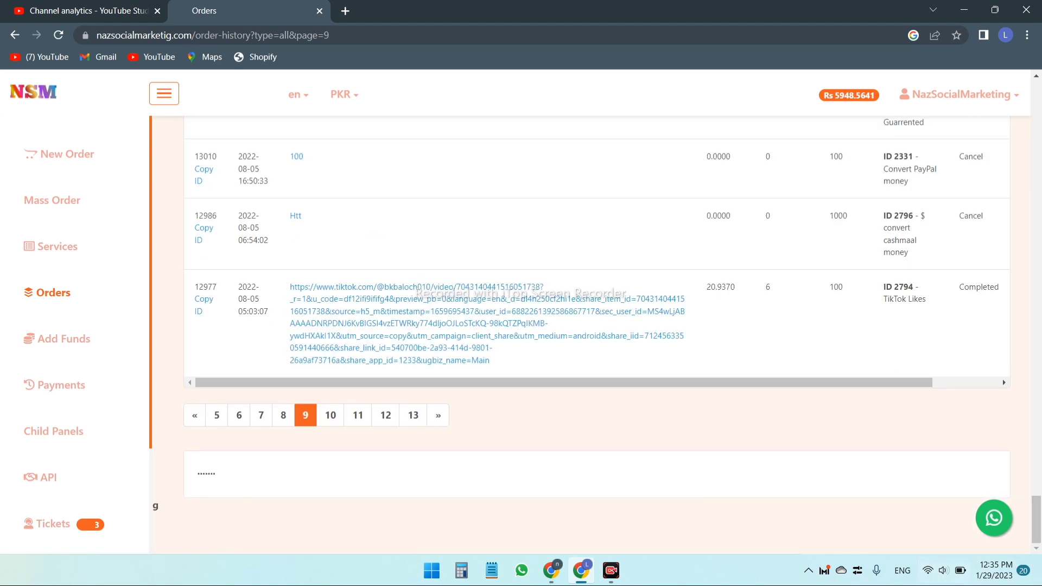
left_click(413, 415)
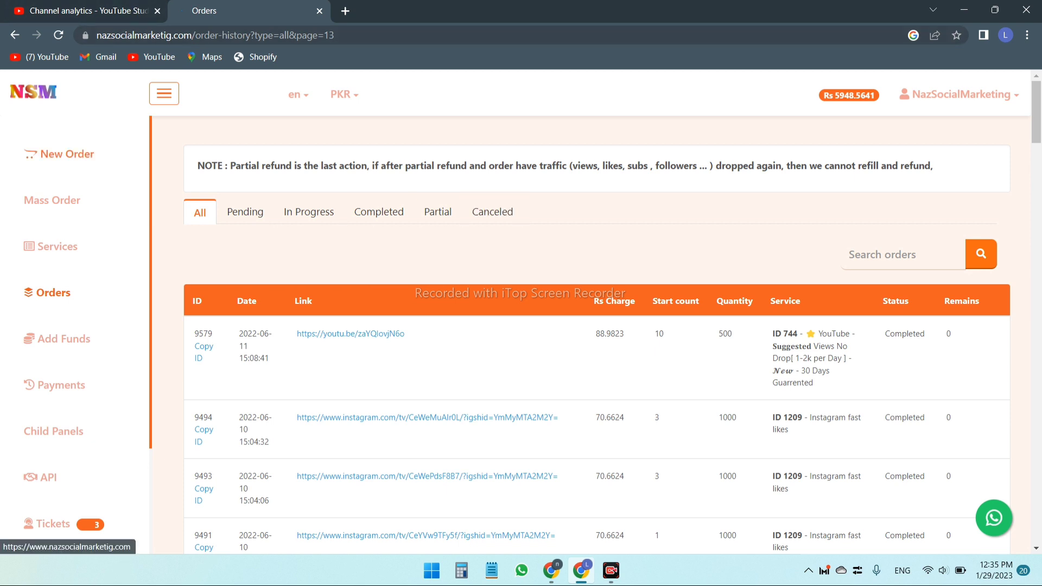
left_click(66, 154)
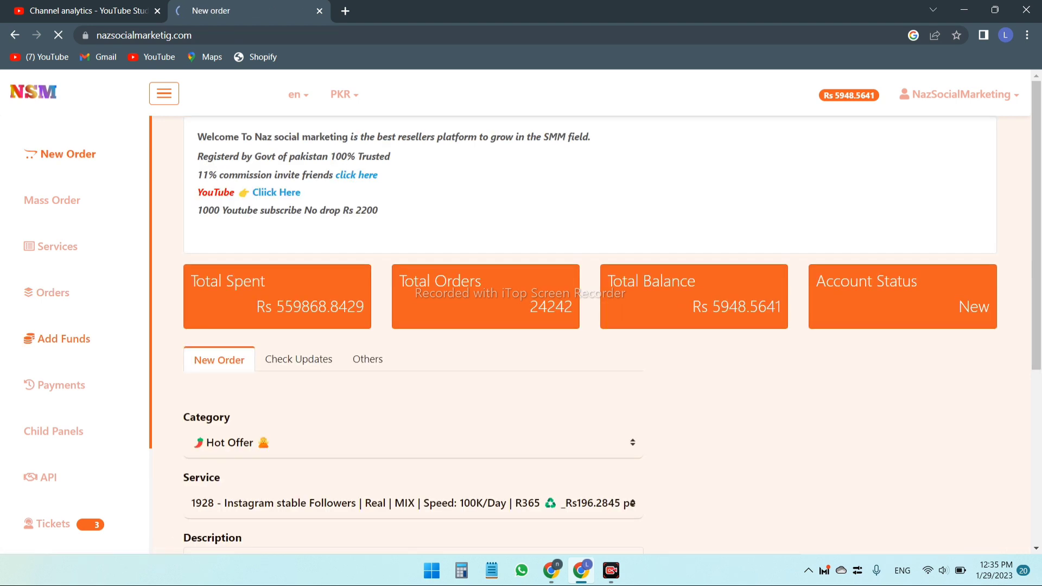
Step: On Add Funds, browse STC-Pay, SNB Al Ahly, Riyadh Bank and B-kash, keeping Jazz cash QR
left_click(64, 339)
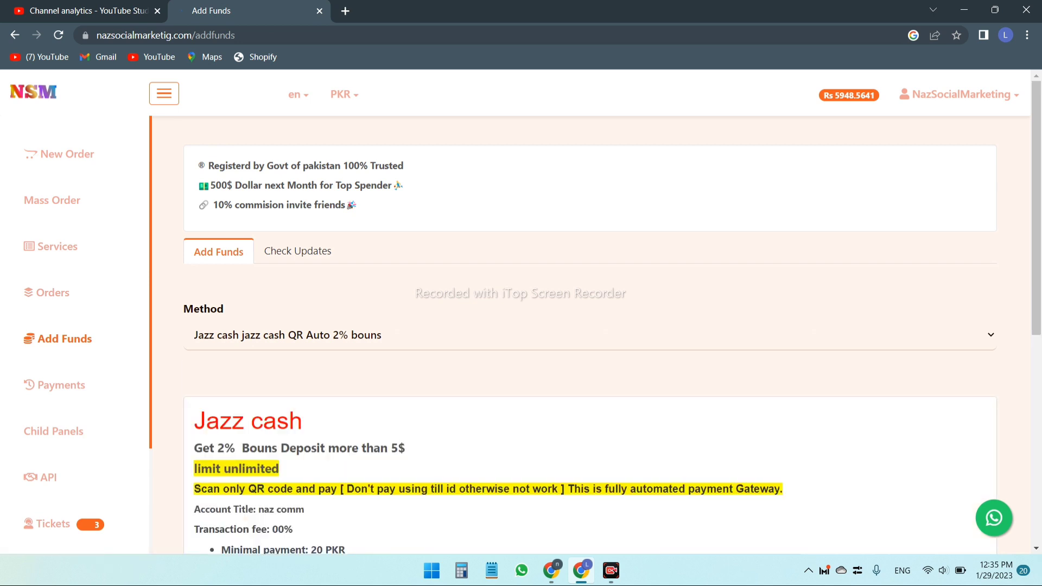
left_click(397, 335)
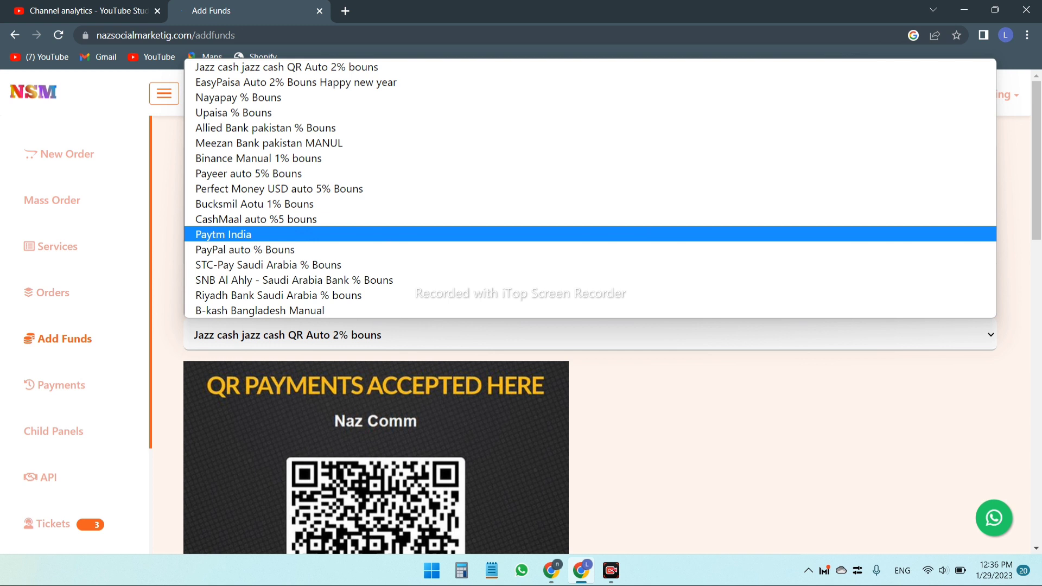
key("Down")
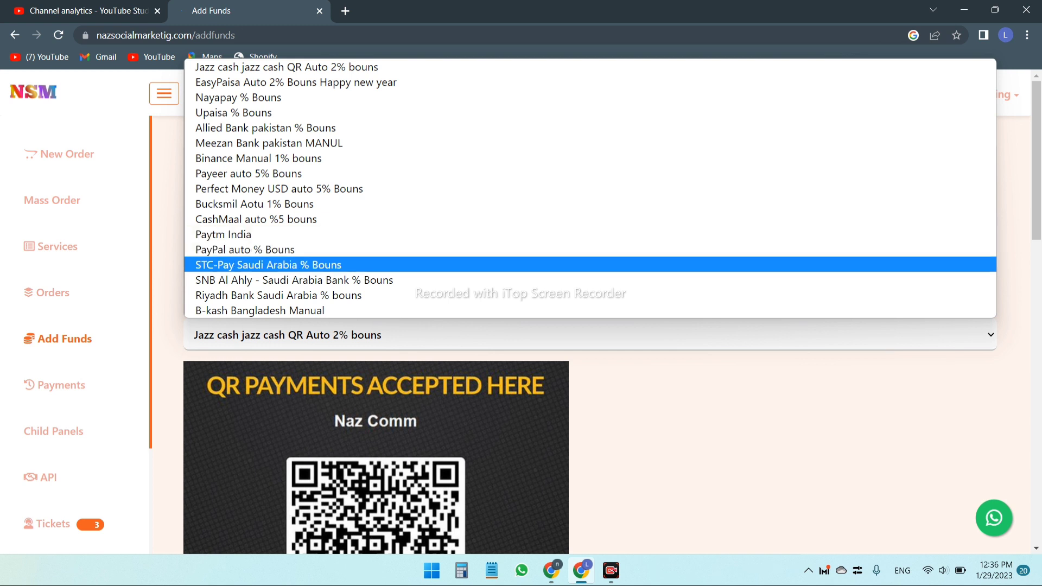
key("Down")
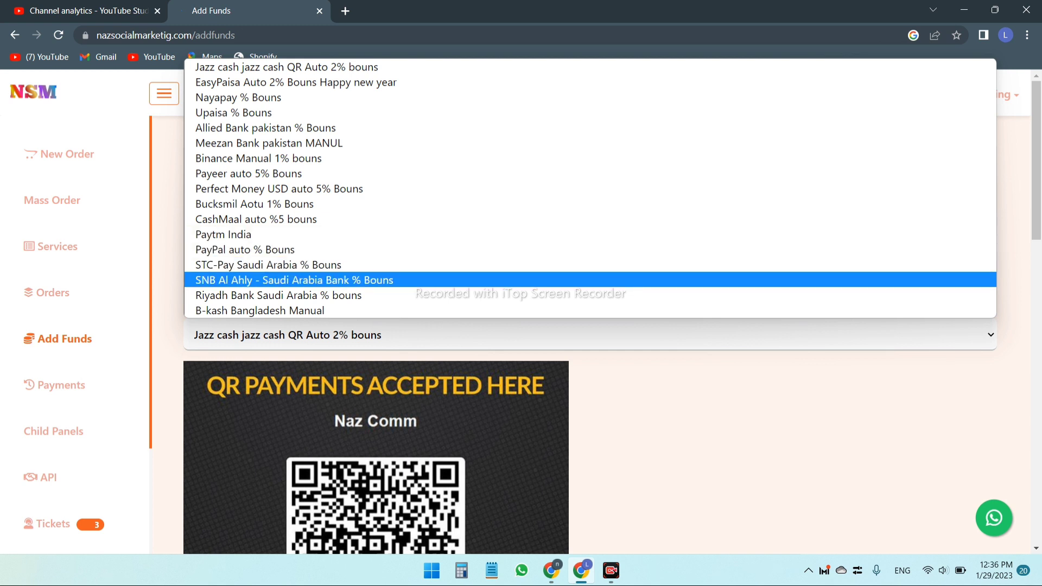
key("Down")
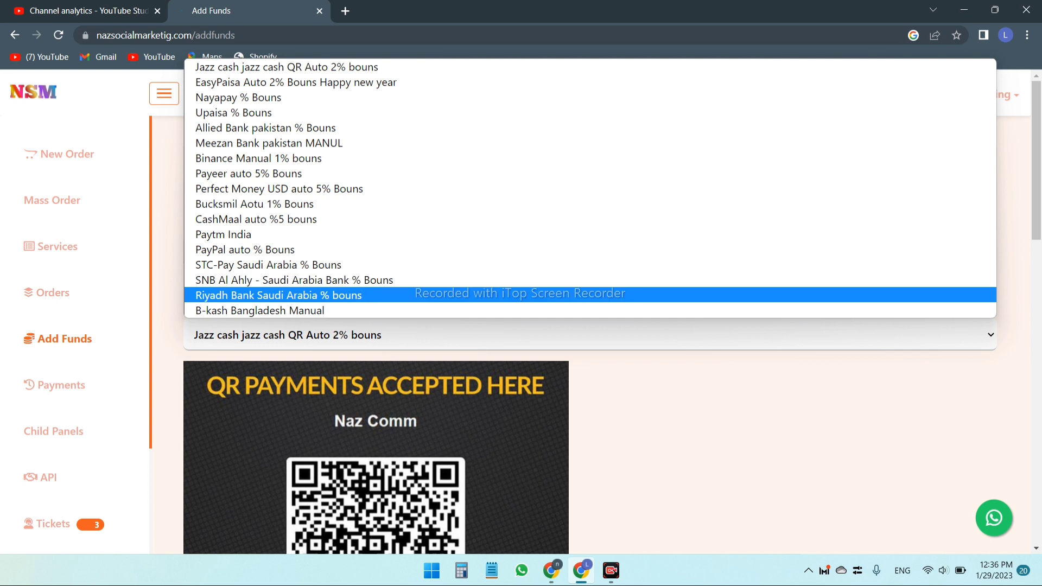
key("Down")
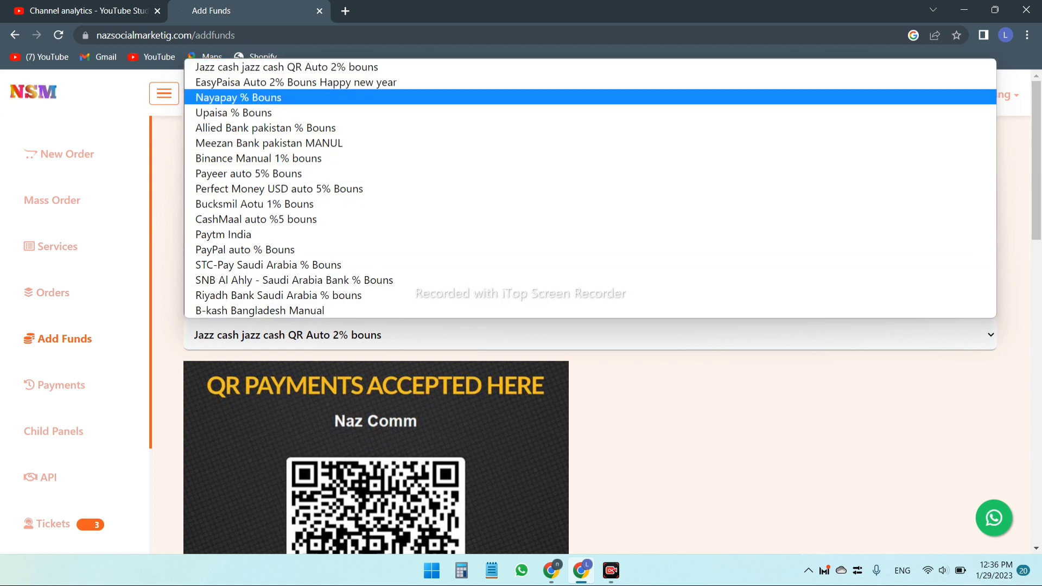
key("Escape")
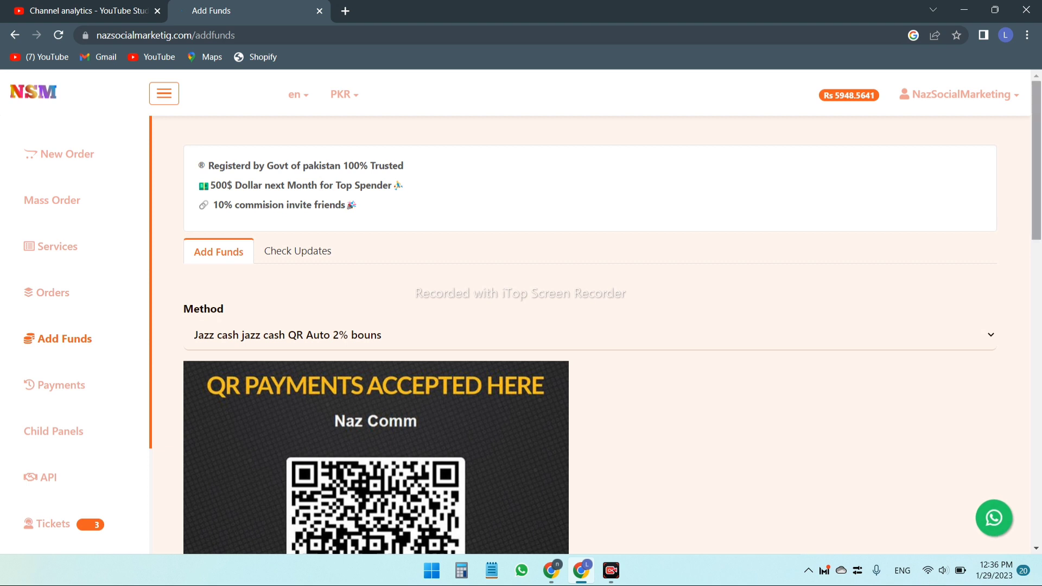
scroll(589, 337, "down", 2)
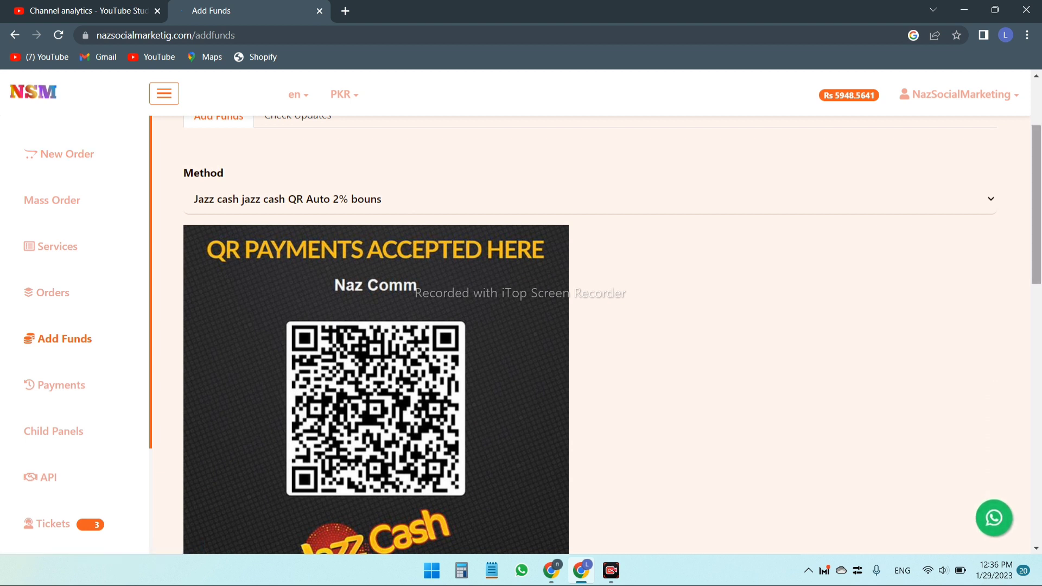
scroll(589, 336, "up", 2)
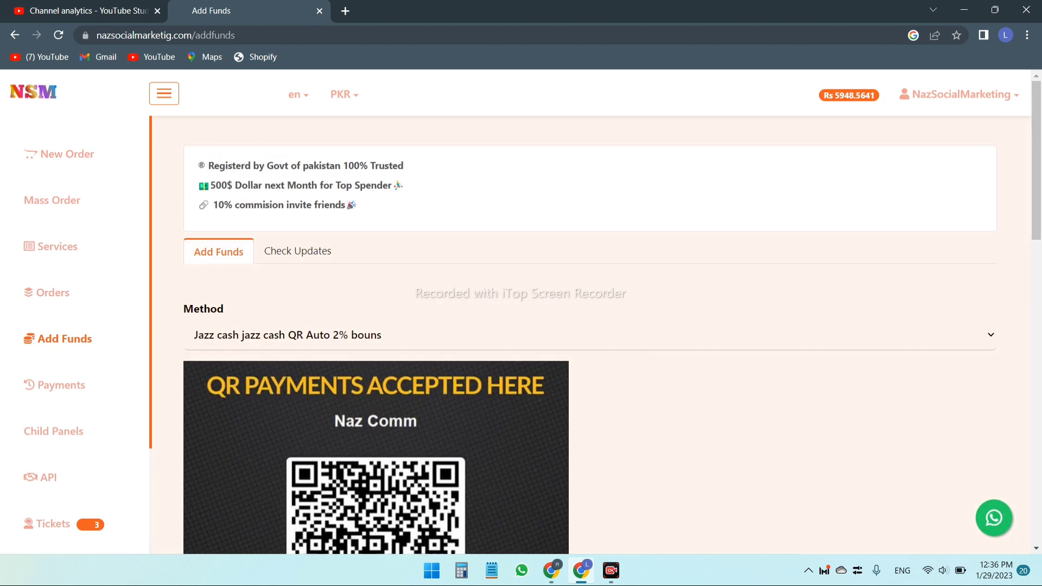